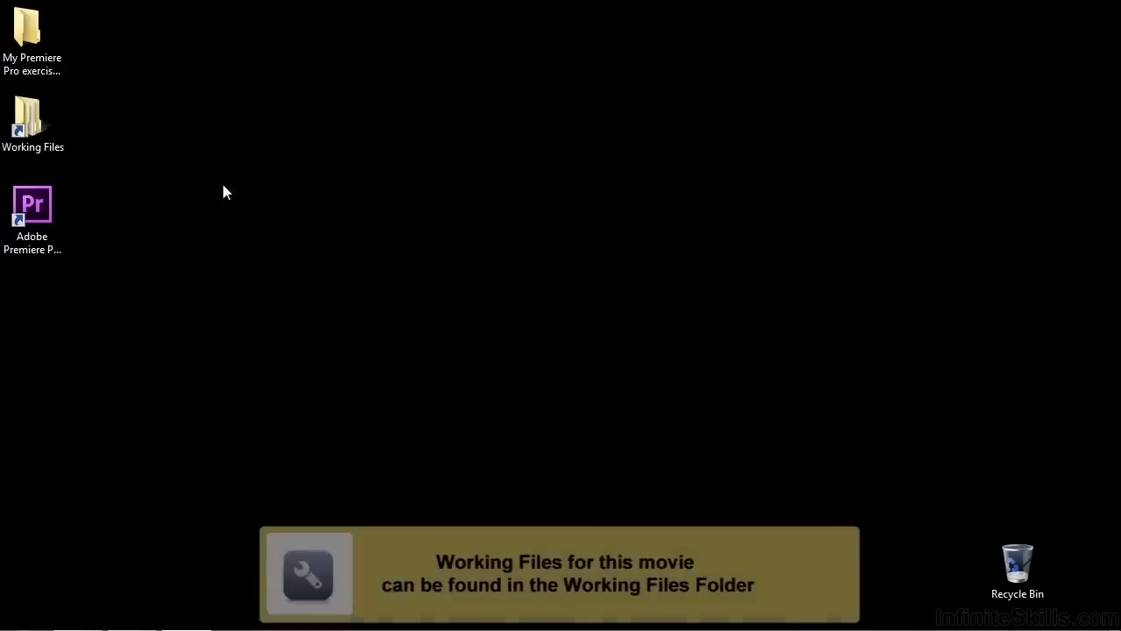
Step: Open the project 1303-matching motion.prproj from the projects folder inside Working Files
double_click(37, 133)
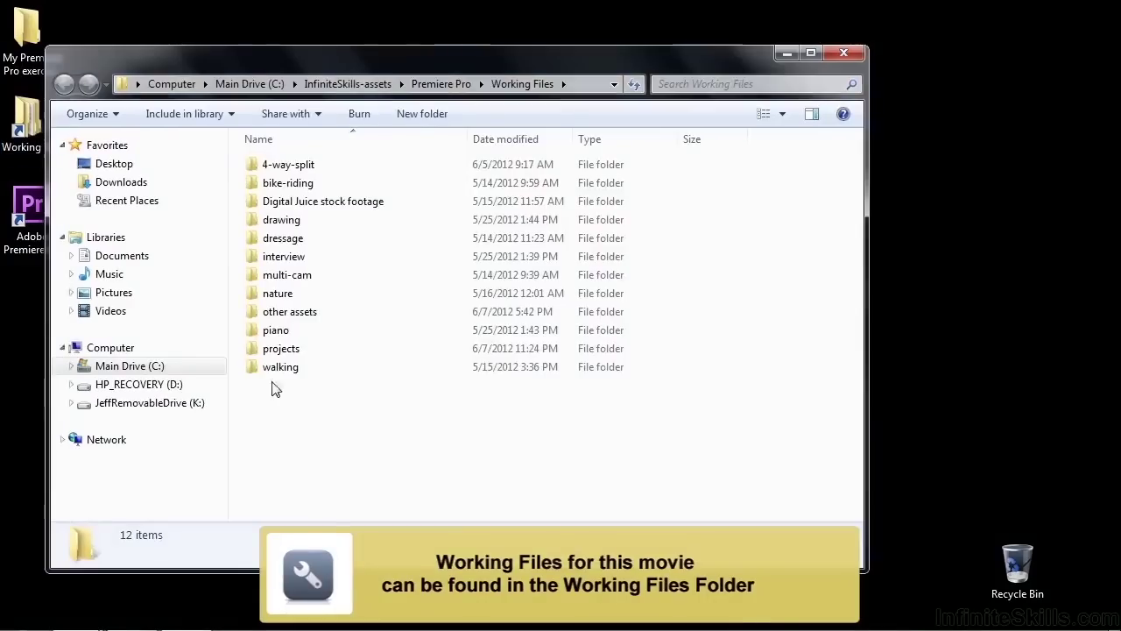
double_click(280, 349)
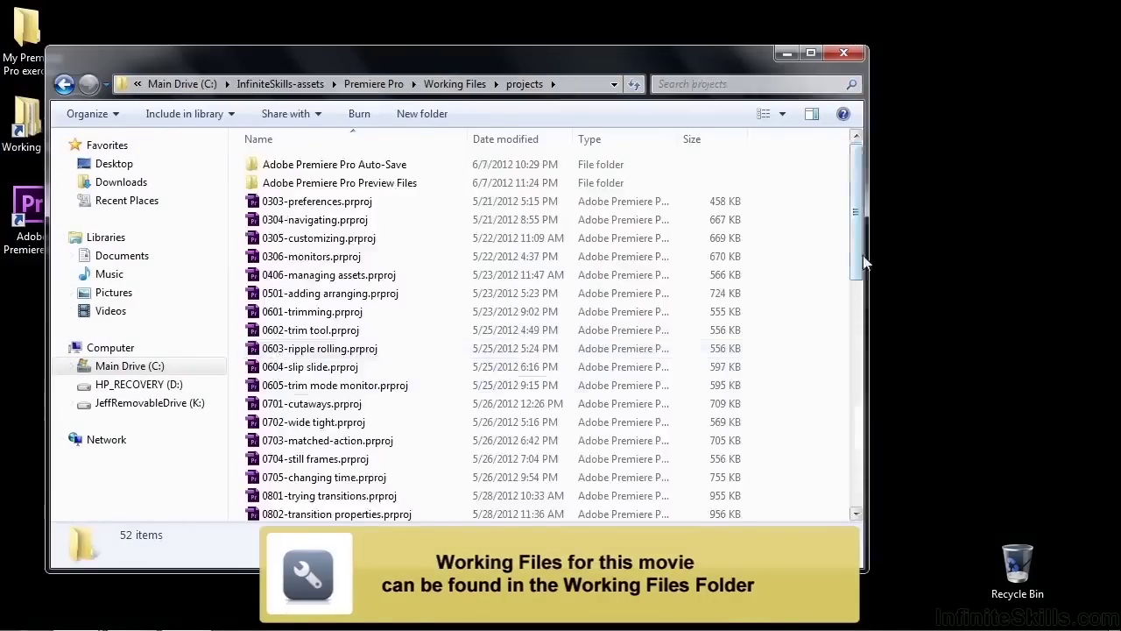
scroll(855, 267, "down", 11)
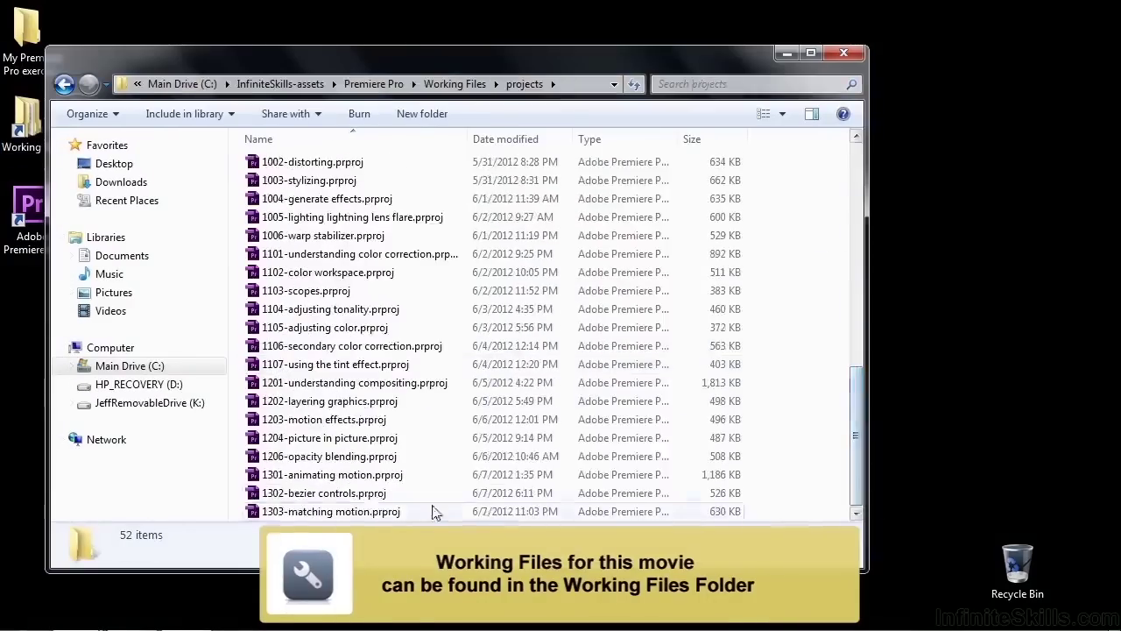
double_click(339, 515)
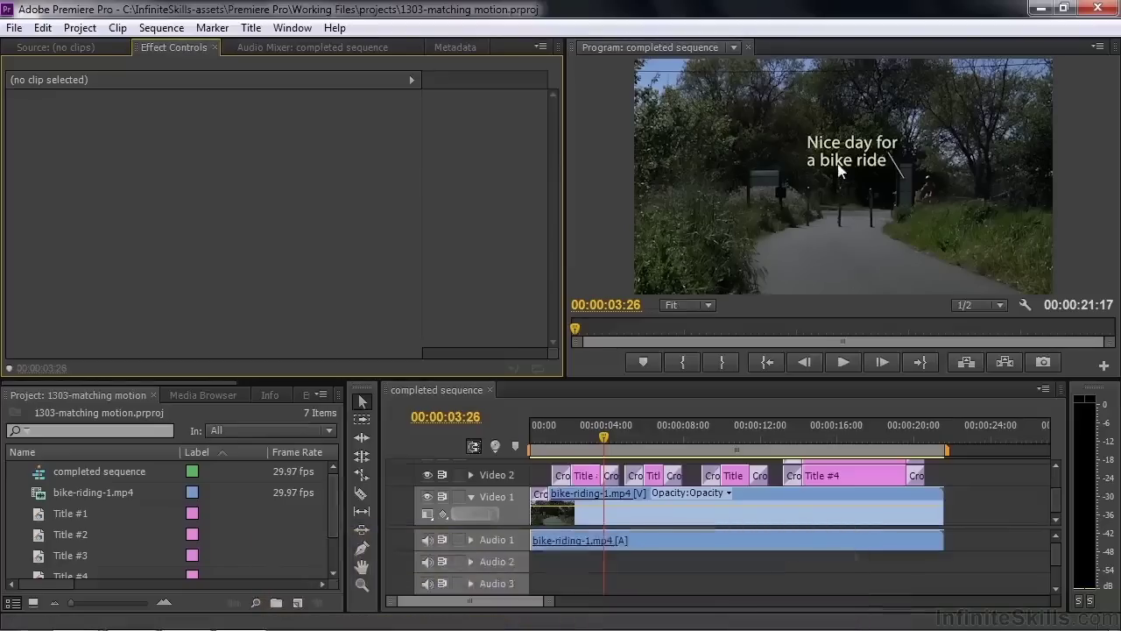
Step: Preview the bike-riding-1.mp4 source clip, and play the completed sequence from its start until after Title #4's text appears
double_click(57, 494)
left_click_drag(7, 333, 60, 338)
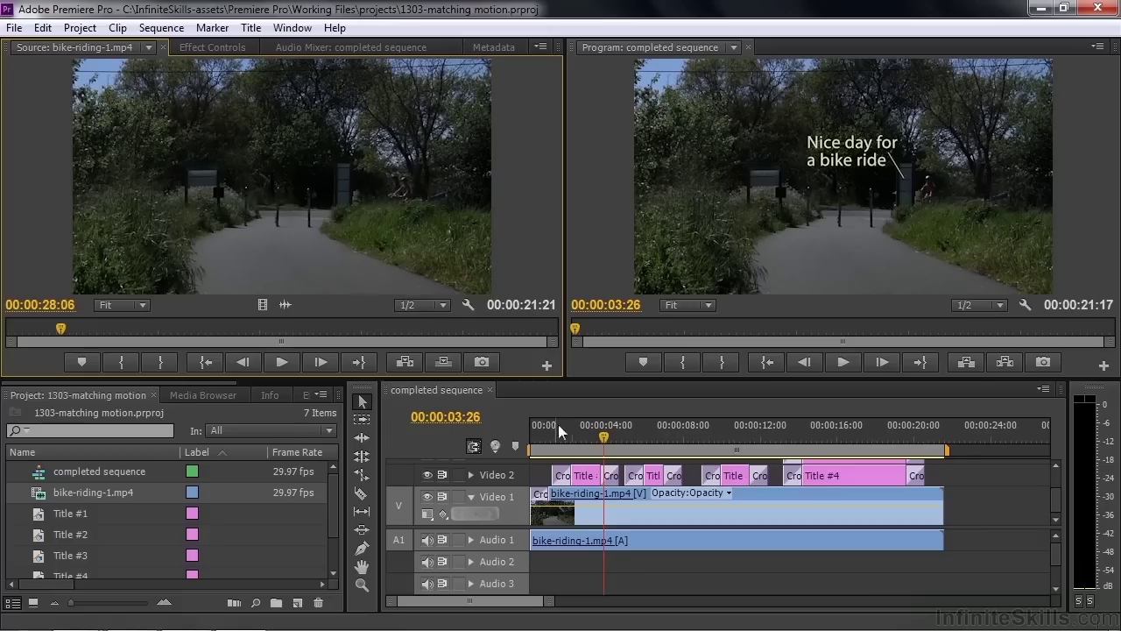
left_click_drag(606, 442, 528, 443)
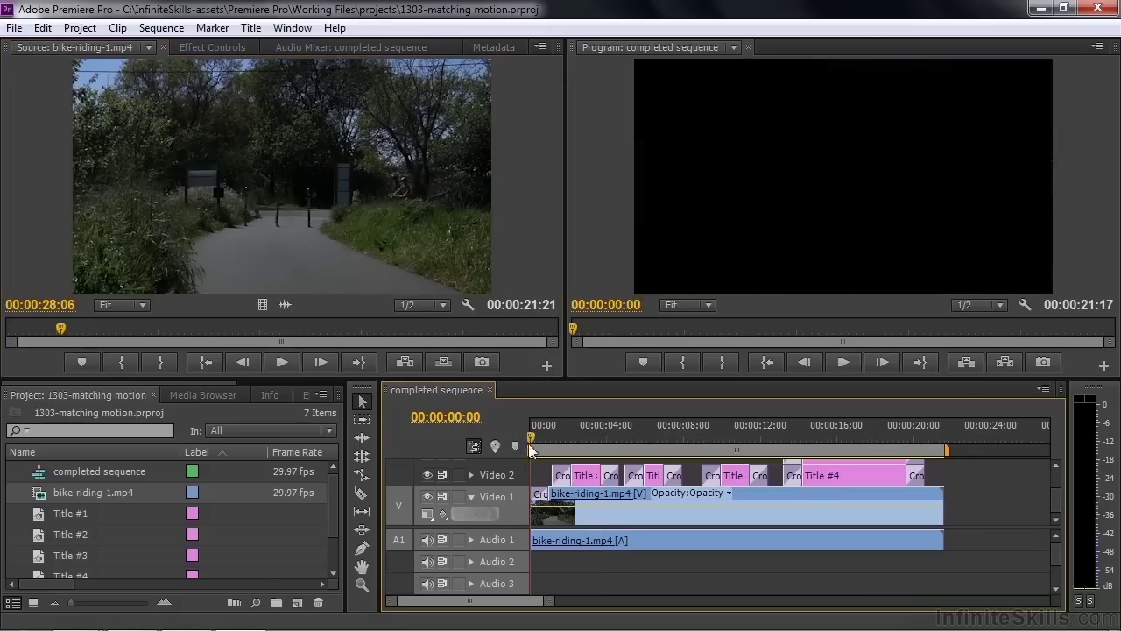
key("space")
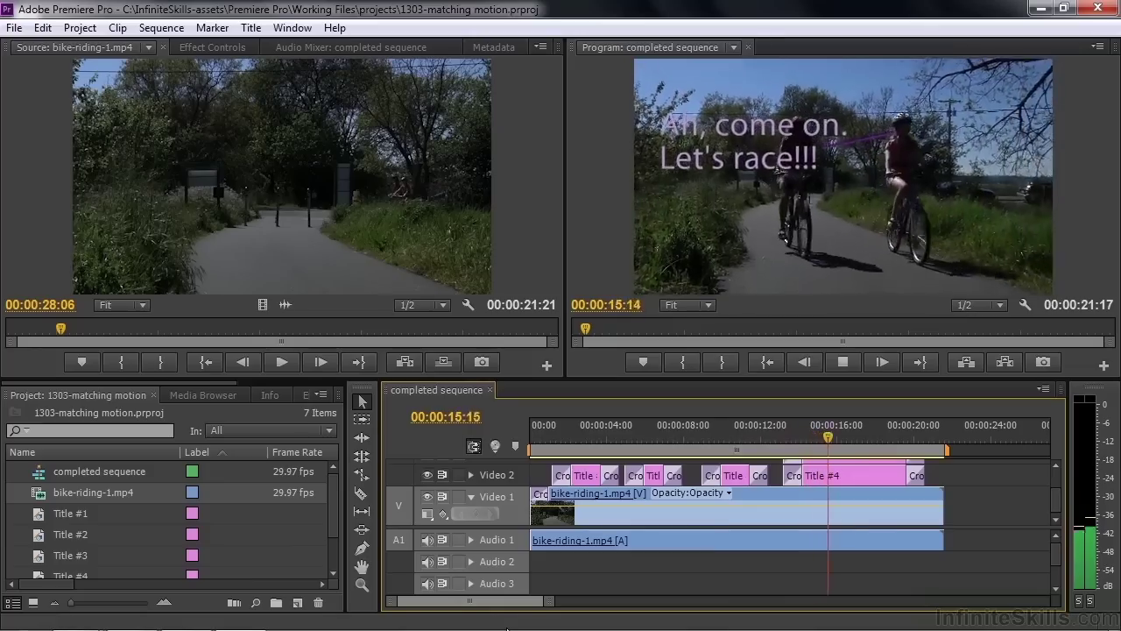
key("space")
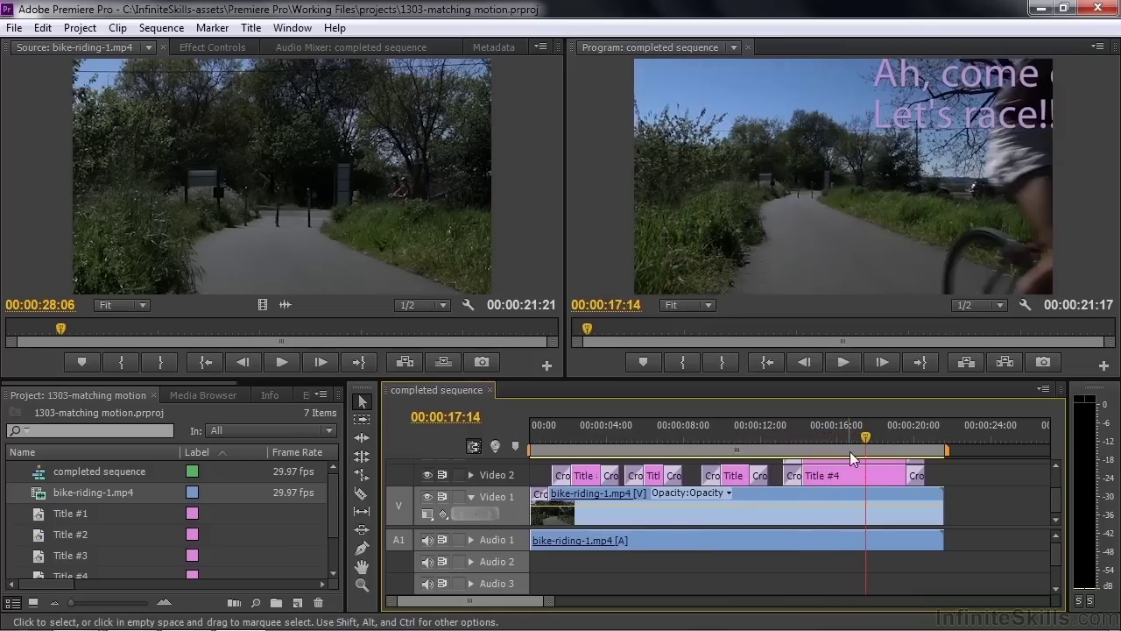
Step: Examine how the titles follow the cyclists at several points of the completed sequence, including the two tracks holding Title #4 and its line
left_click_drag(863, 439, 586, 439)
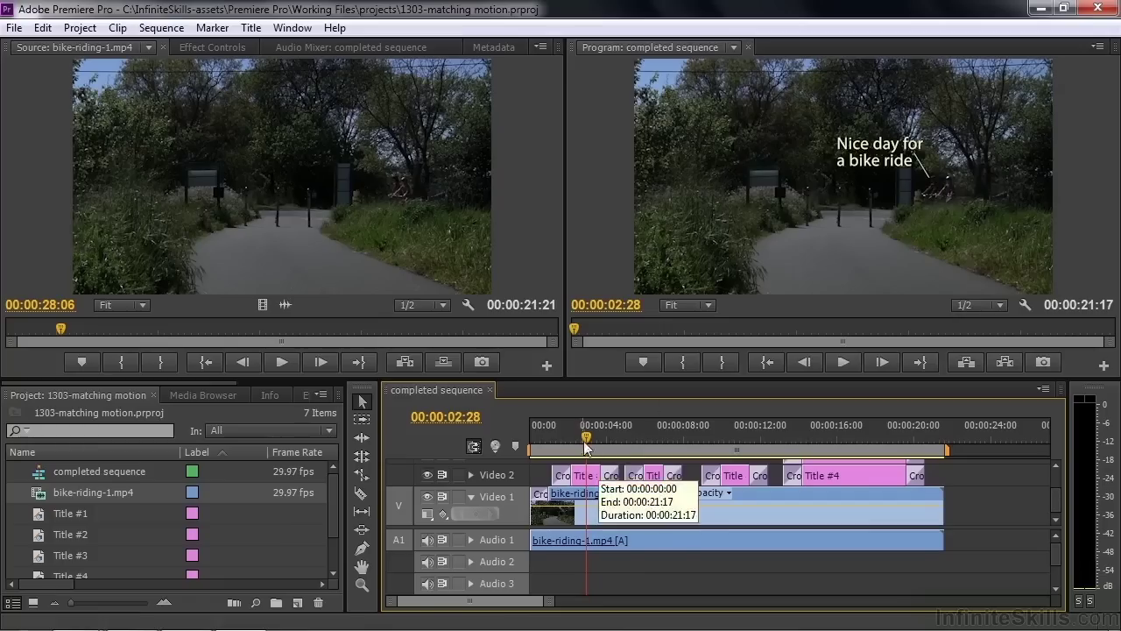
left_click_drag(586, 442, 820, 433)
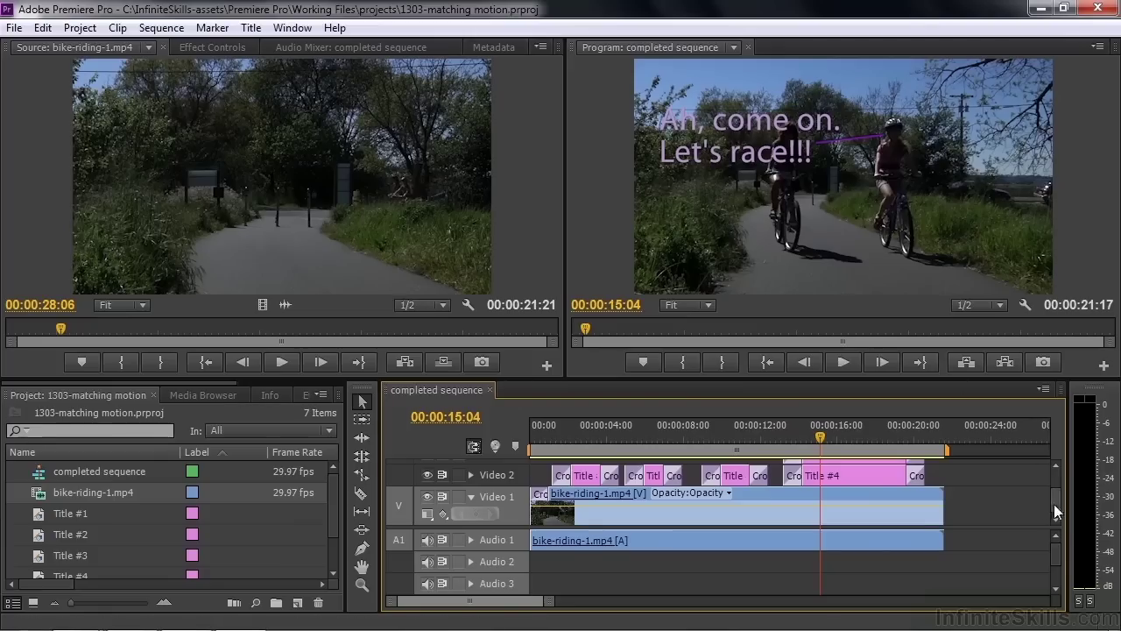
left_click_drag(1056, 529, 1056, 558)
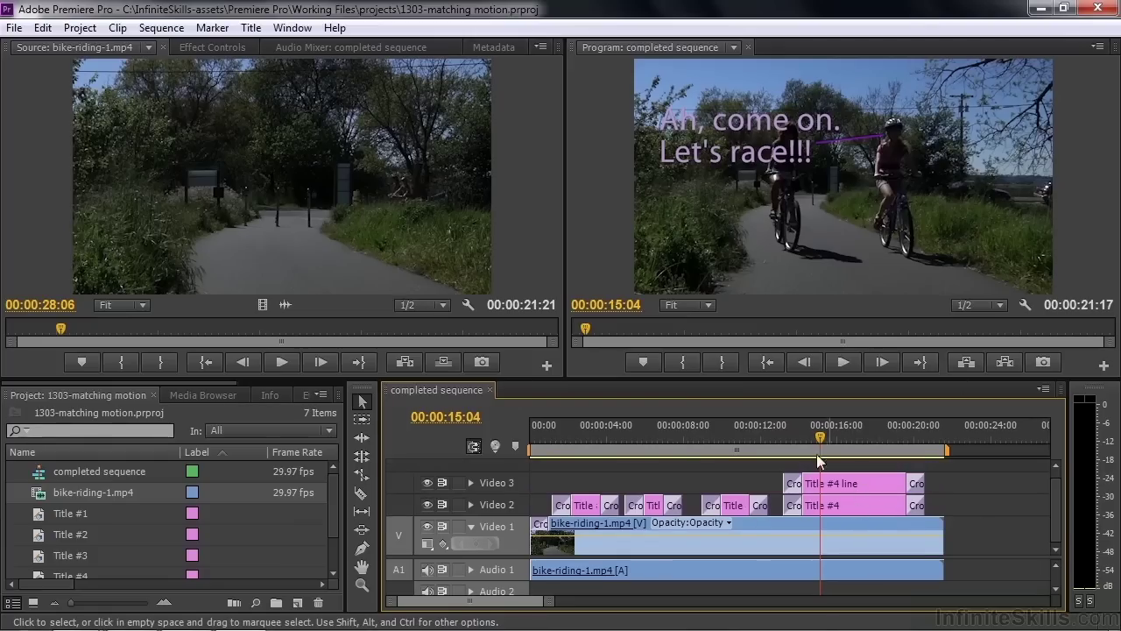
left_click_drag(820, 433, 678, 457)
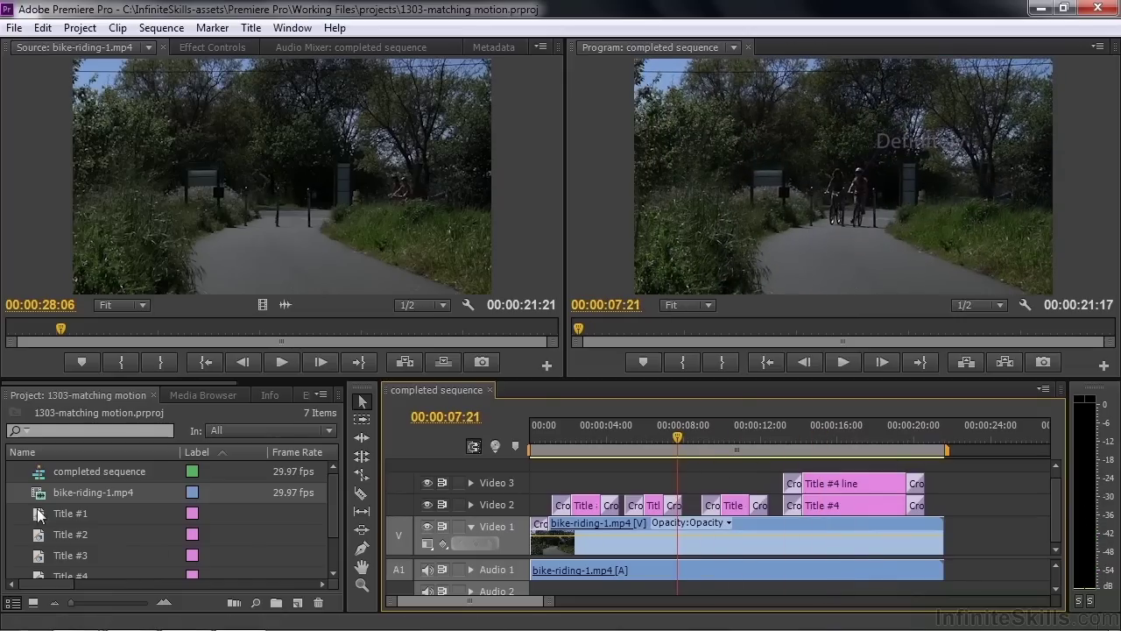
Step: Create a new sequence from the bike-riding-1.mp4 clip and fit it to the timeline with the upper video tracks in view
left_click_drag(63, 504, 296, 604)
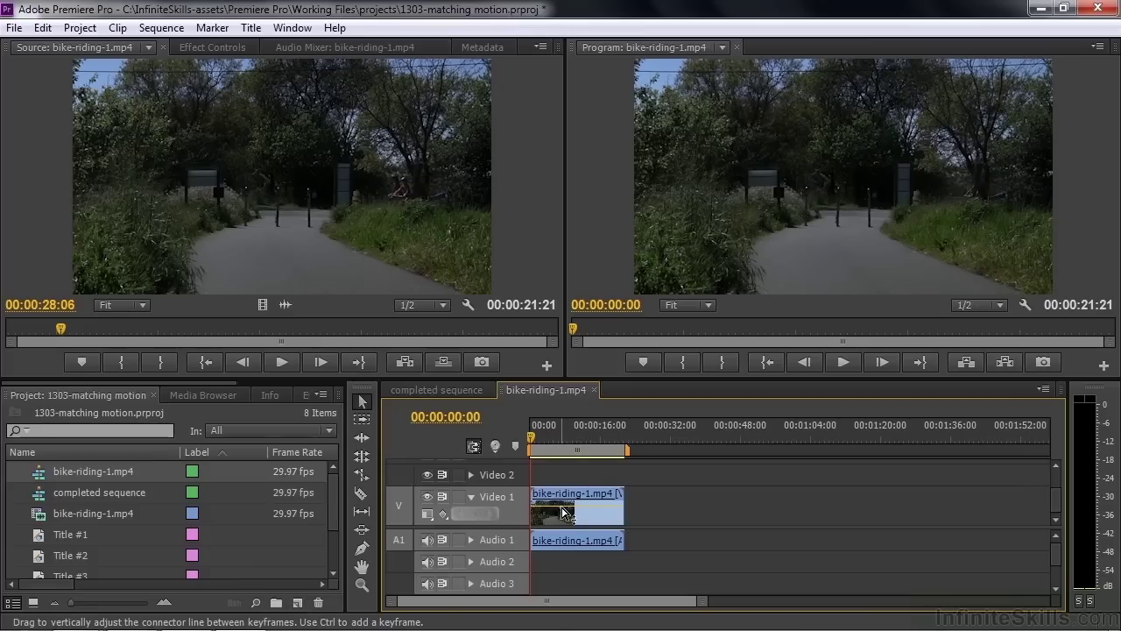
mouse_move(563, 513)
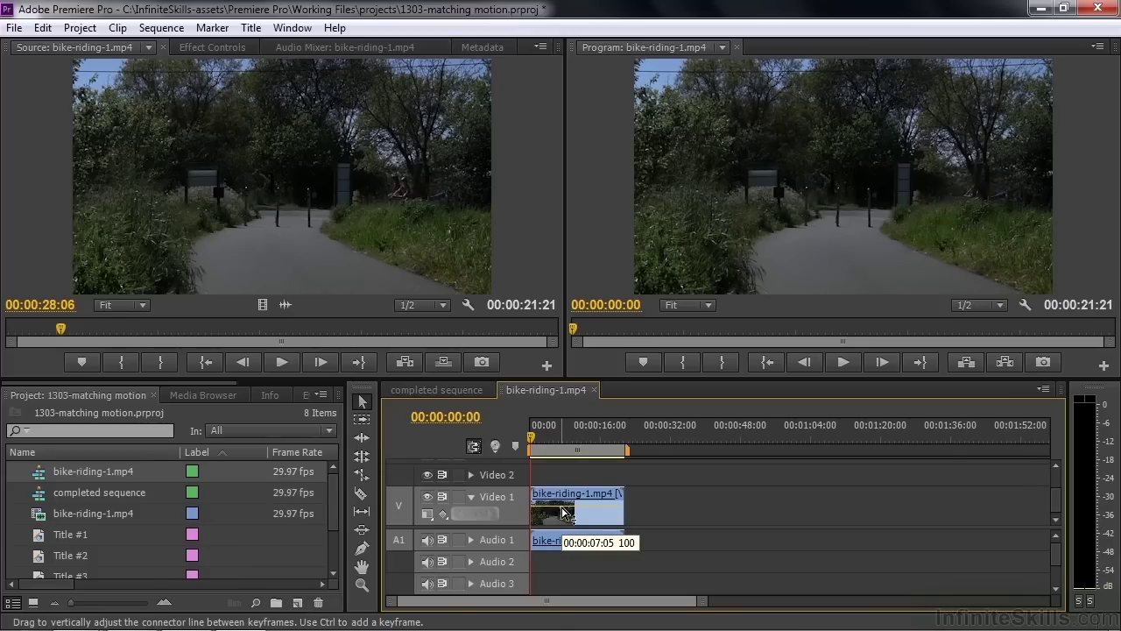
key("backslash")
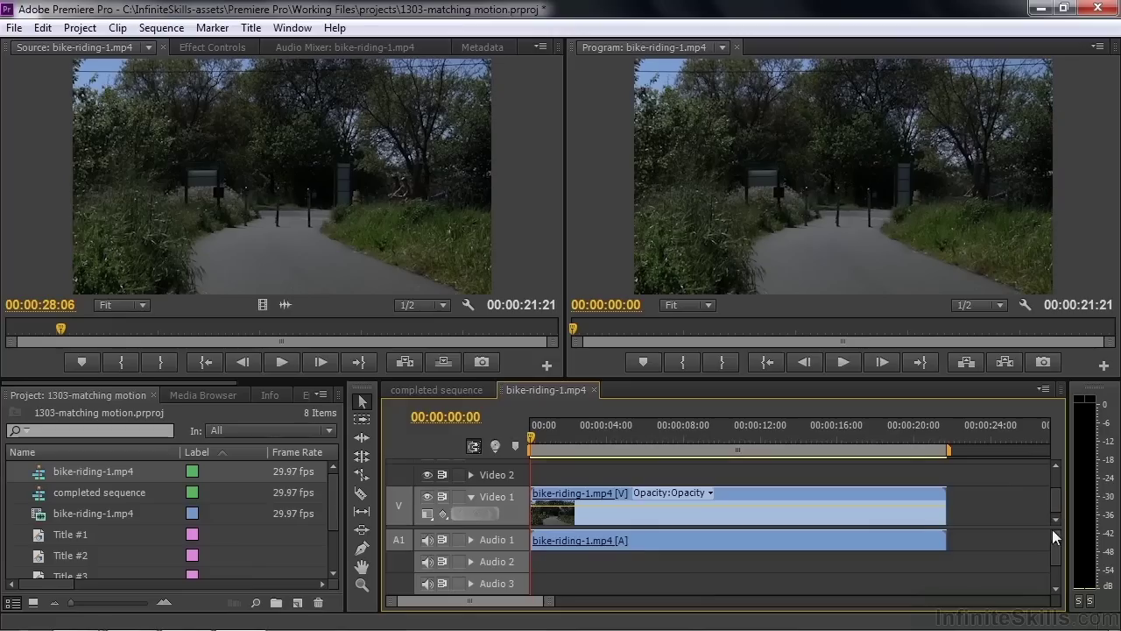
left_click_drag(1054, 530, 1006, 560)
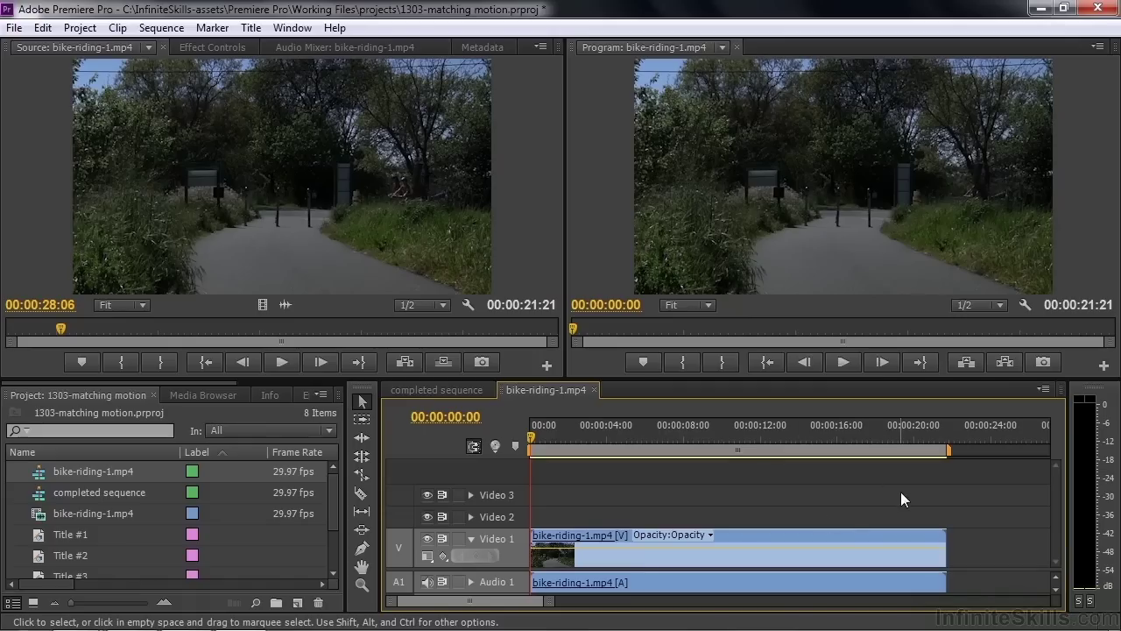
Step: Place Title #1 on Video 2 starting shortly before the two-second mark, and park the playhead at 00:00:02:03
left_click(563, 433)
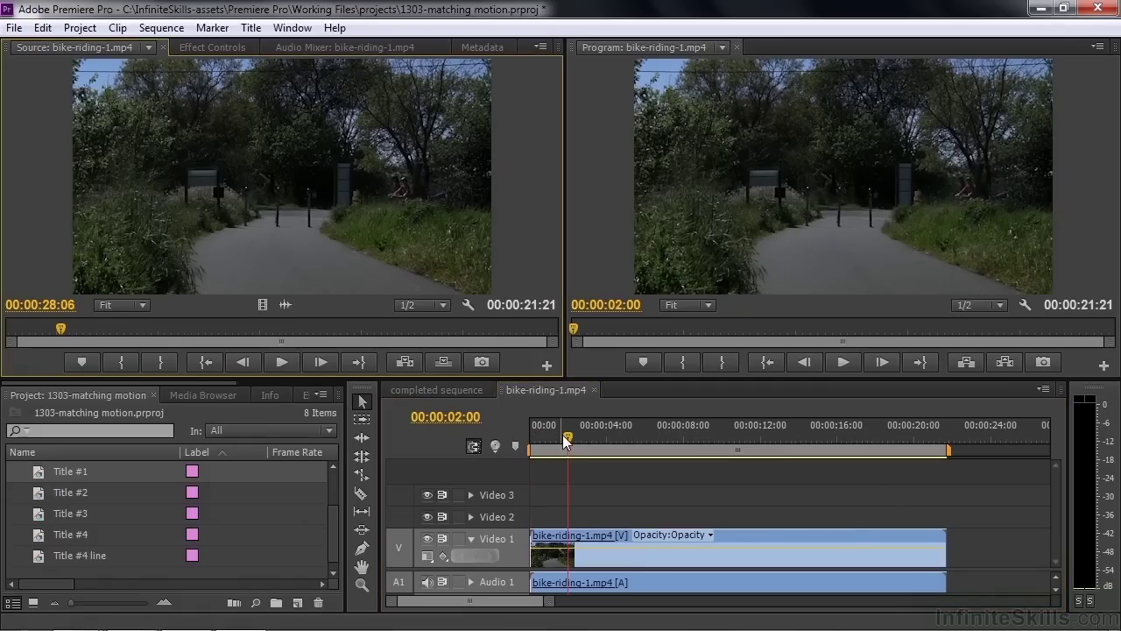
left_click_drag(39, 472, 568, 525)
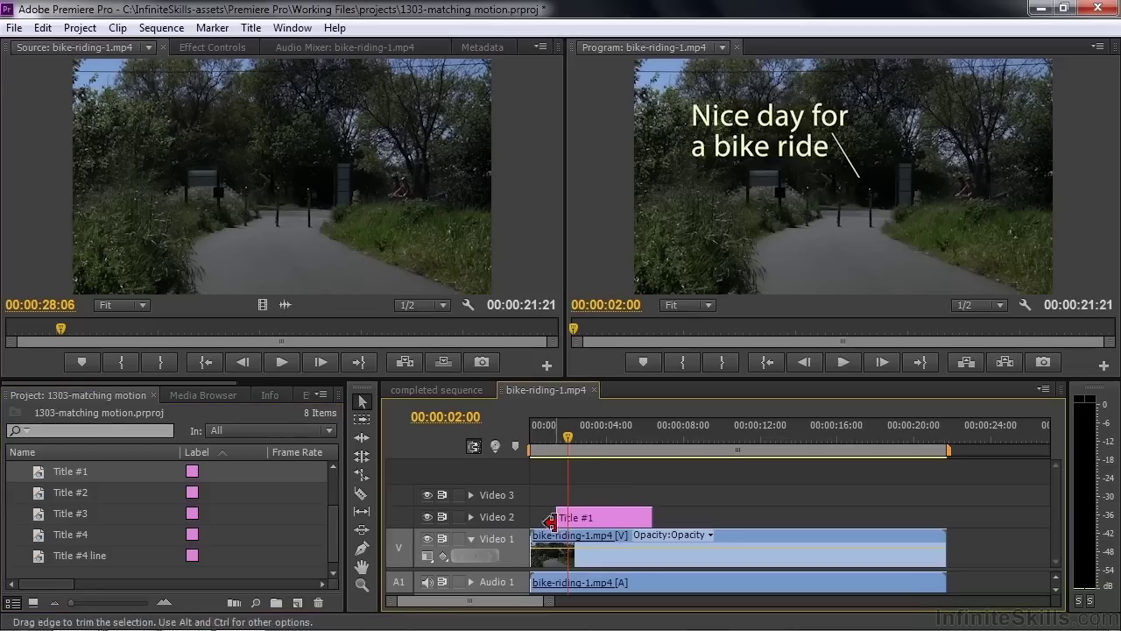
left_click_drag(568, 435, 570, 450)
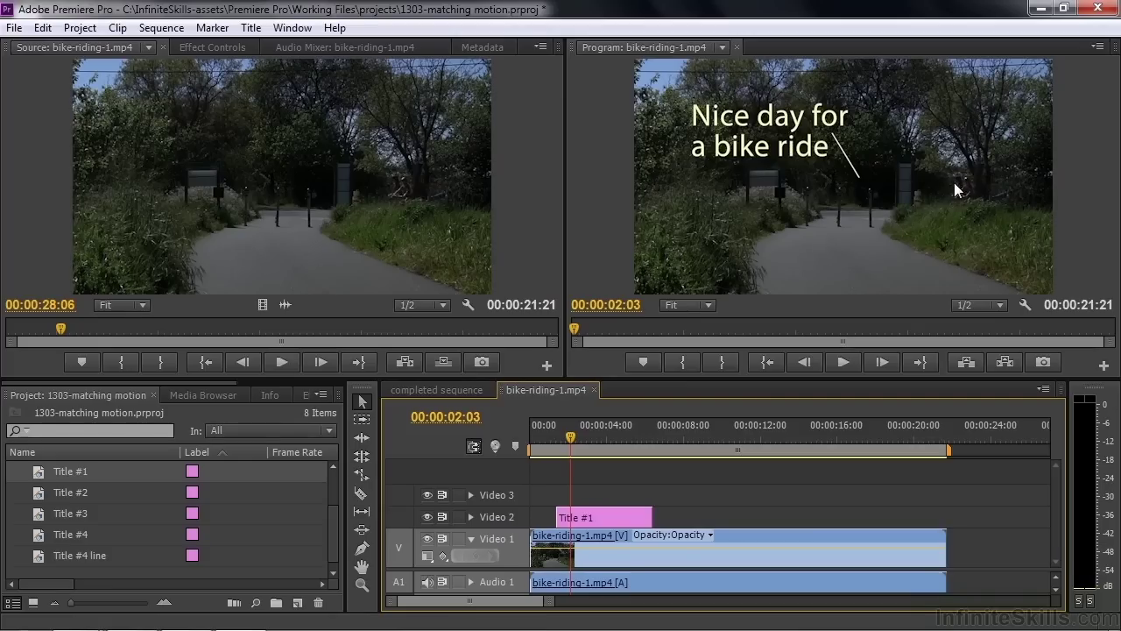
Step: Set the horizontal anchor point of the Title #1 clip to 1030, at the tip of its pointer line
left_click(595, 516)
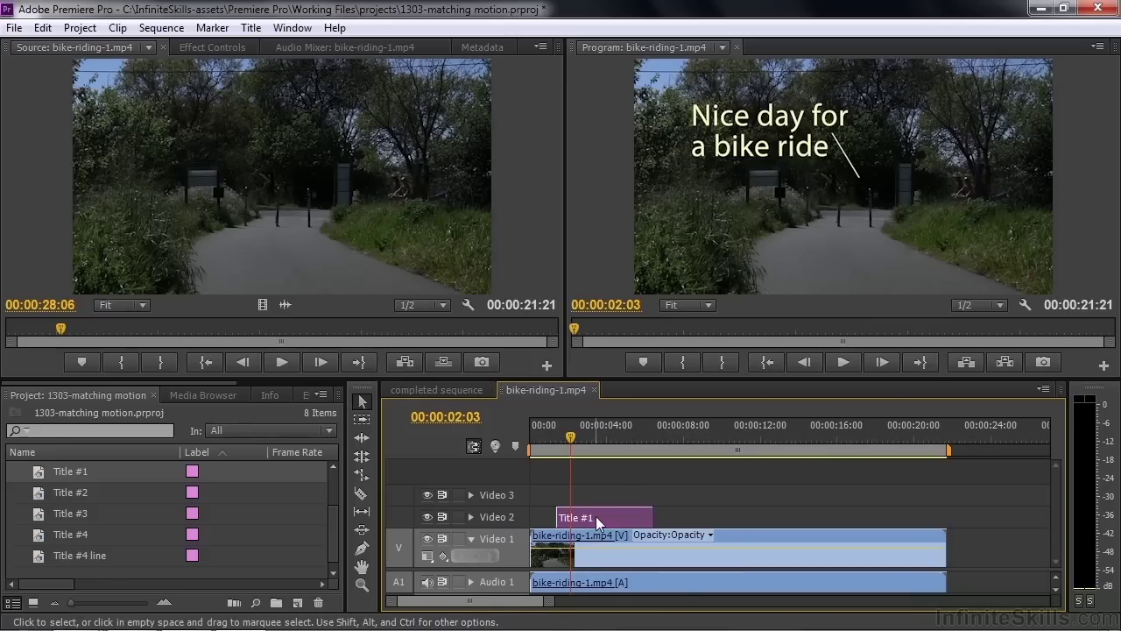
left_click(196, 49)
left_click(53, 115)
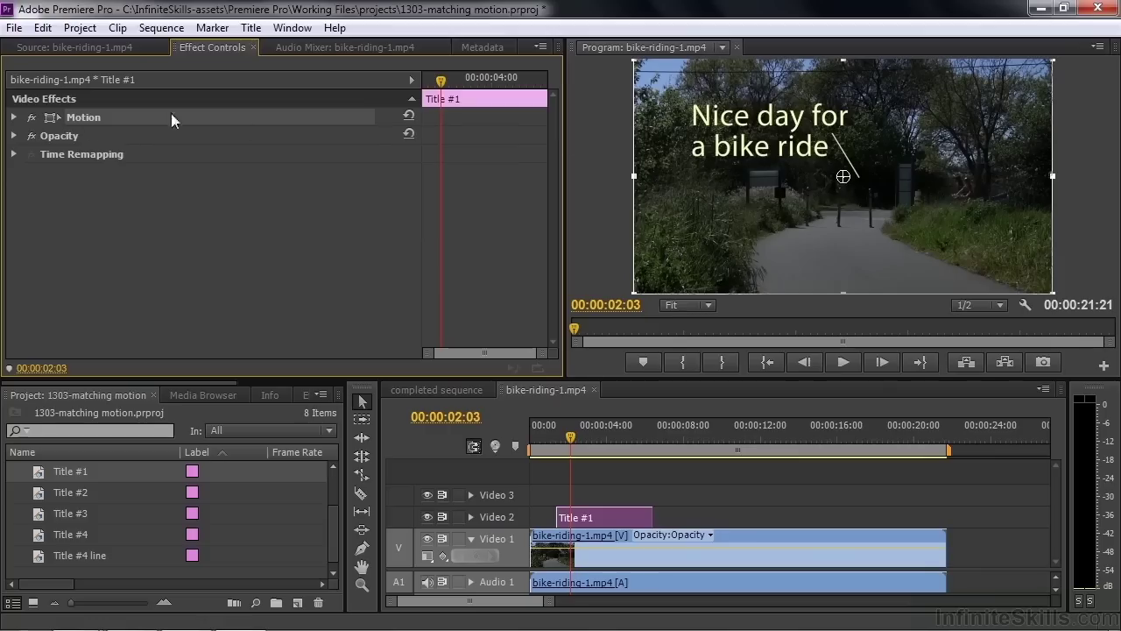
left_click(13, 118)
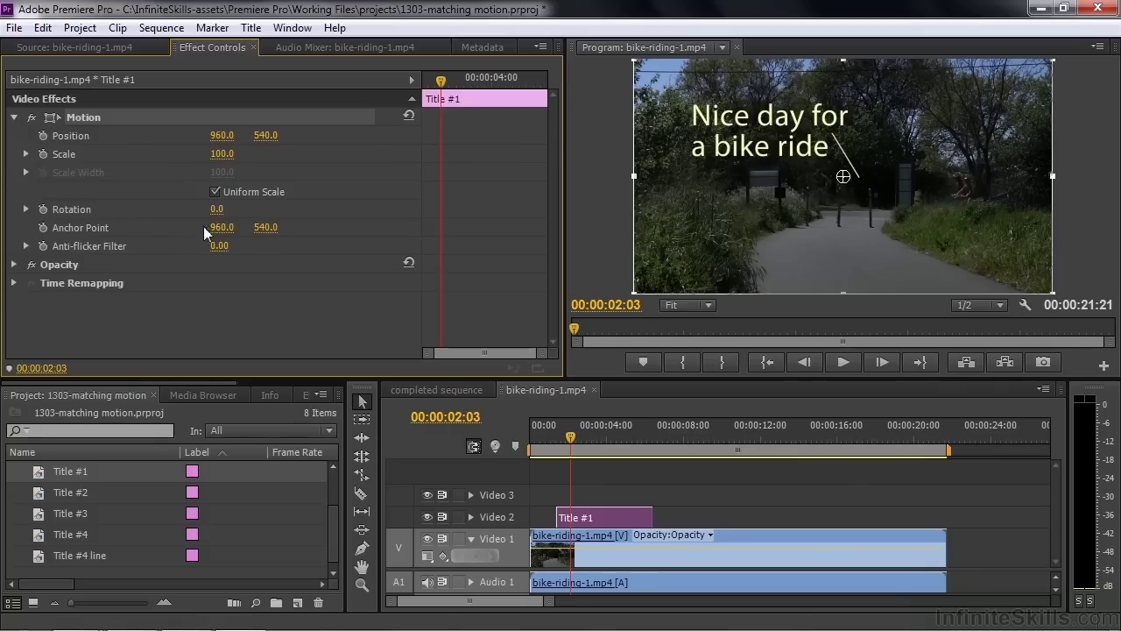
left_click_drag(222, 227, 283, 227)
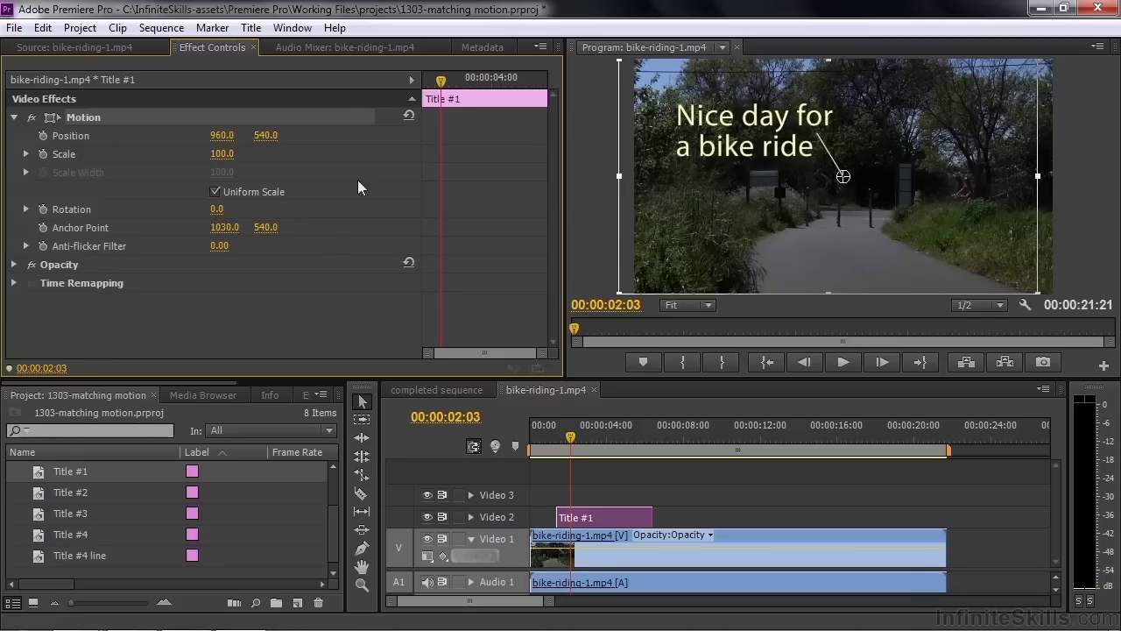
Step: Scale Title #1 to 84 and move it to position 1478.2, 544.0 so its line points at the cyclist
mouse_move(222, 154)
left_mouse_down()
mouse_move(240, 154)
mouse_move(196, 154)
mouse_move(264, 155)
mouse_move(161, 154)
mouse_move(249, 154)
mouse_move(208, 154)
left_mouse_up()
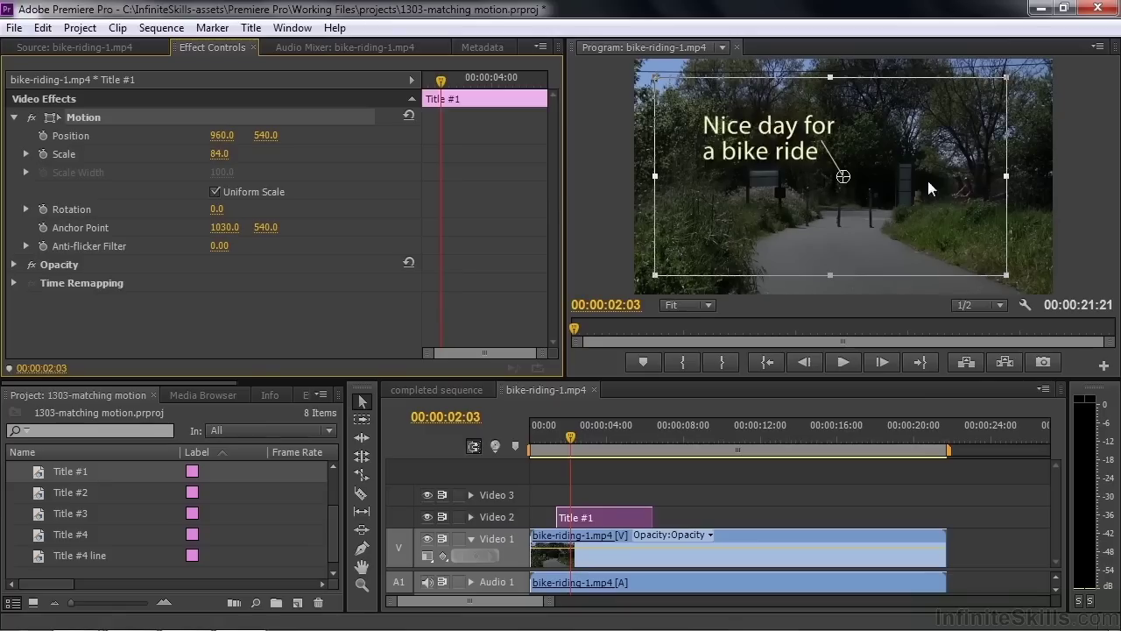
left_click_drag(793, 213, 906, 213)
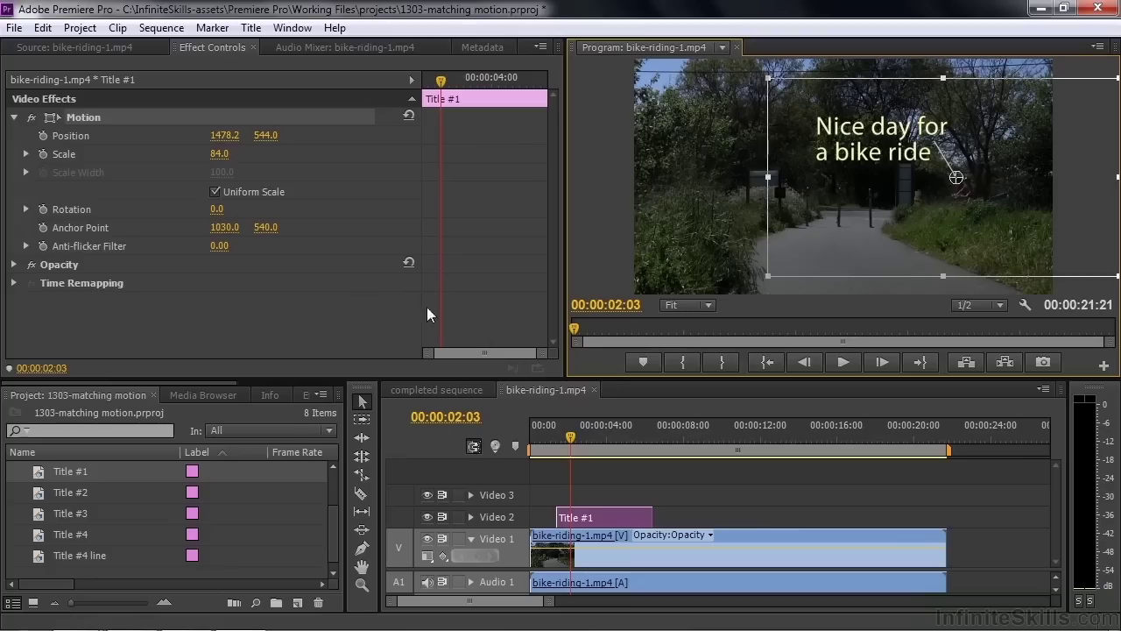
Step: Turn on Position and Scale keyframing for Title #1 at 00:00:02:03, and set the scale there to 60
left_click(43, 135)
left_click(43, 154)
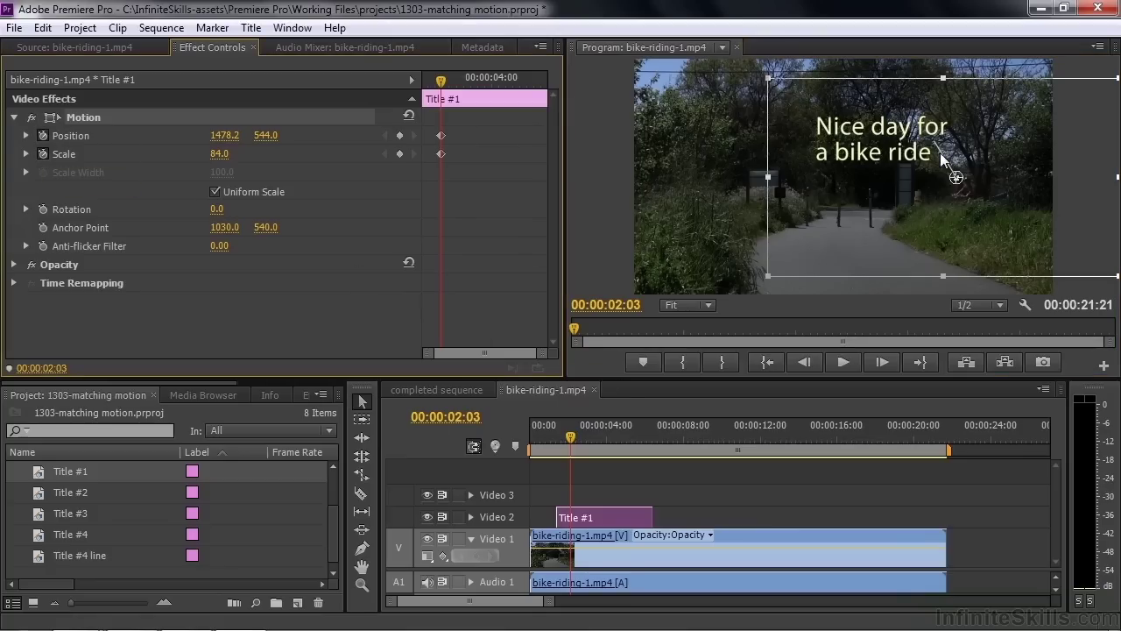
left_click(224, 155)
key("Return")
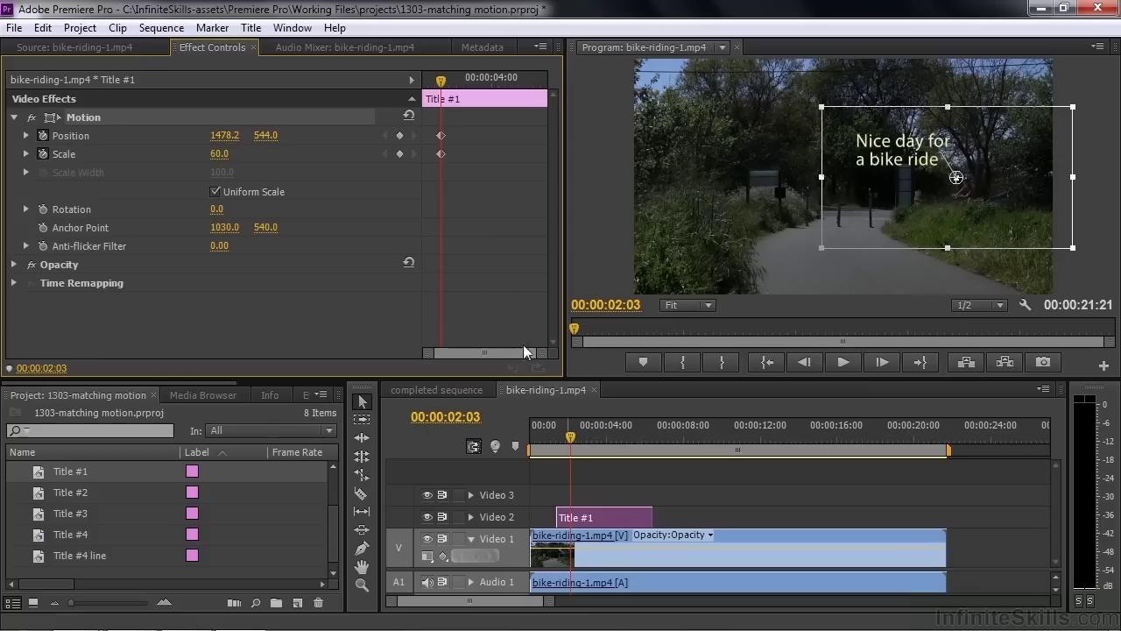
Step: Reposition Title #1 to follow the cyclists at 00:00:04:18 and at 00:00:06:05, where its position is 1024.3, 544.0
left_click_drag(570, 438, 619, 443)
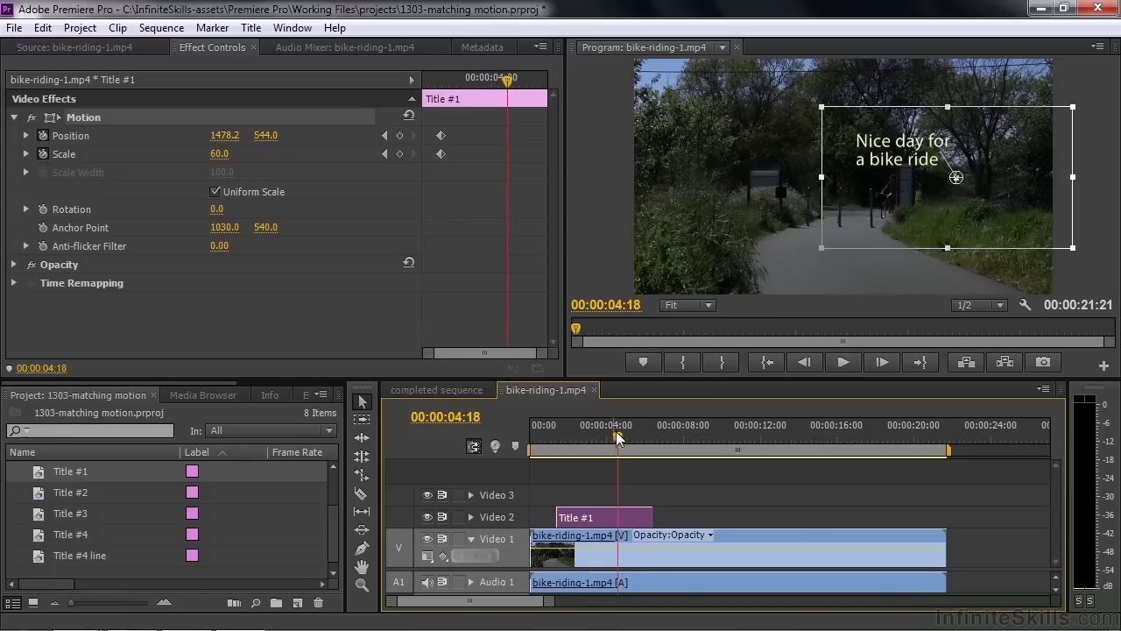
left_click_drag(990, 214, 925, 222)
left_click_drag(625, 435, 647, 451)
left_click_drag(939, 230, 911, 226)
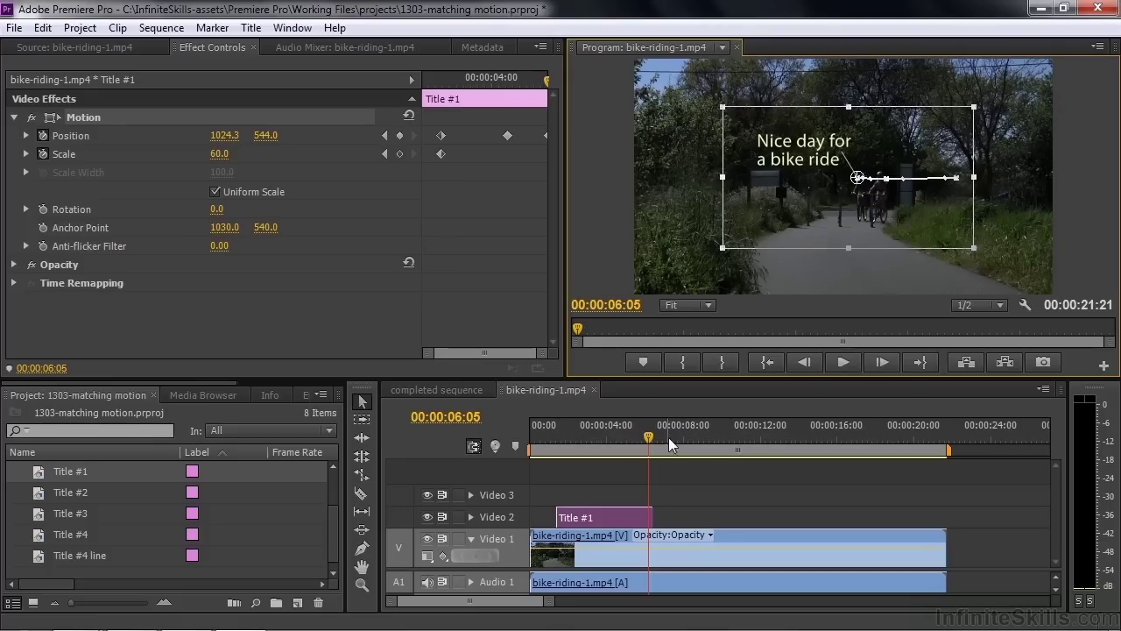
Step: Play the sequence from about 00:00:02:23 to check how Title #1 tracks the cyclists
left_click_drag(672, 438, 586, 447)
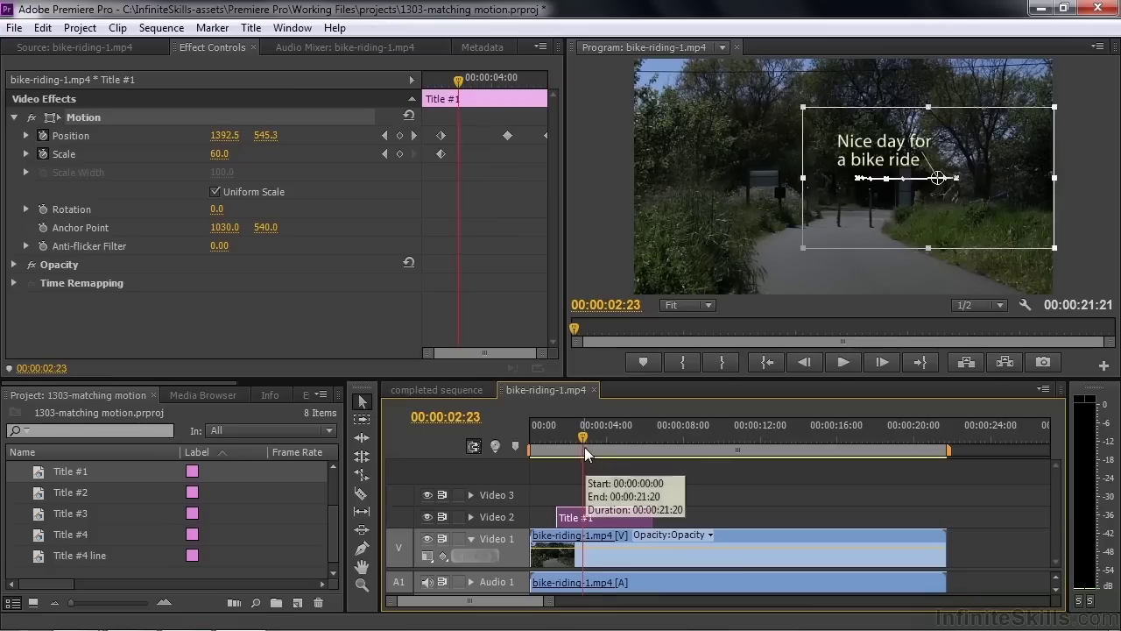
key("space")
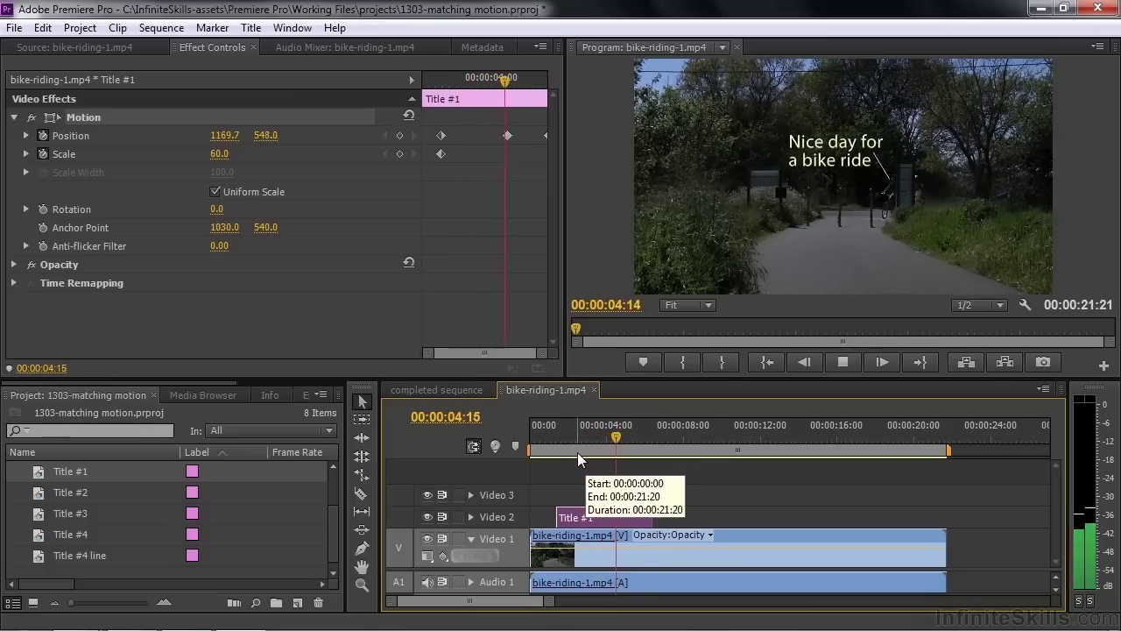
key("space")
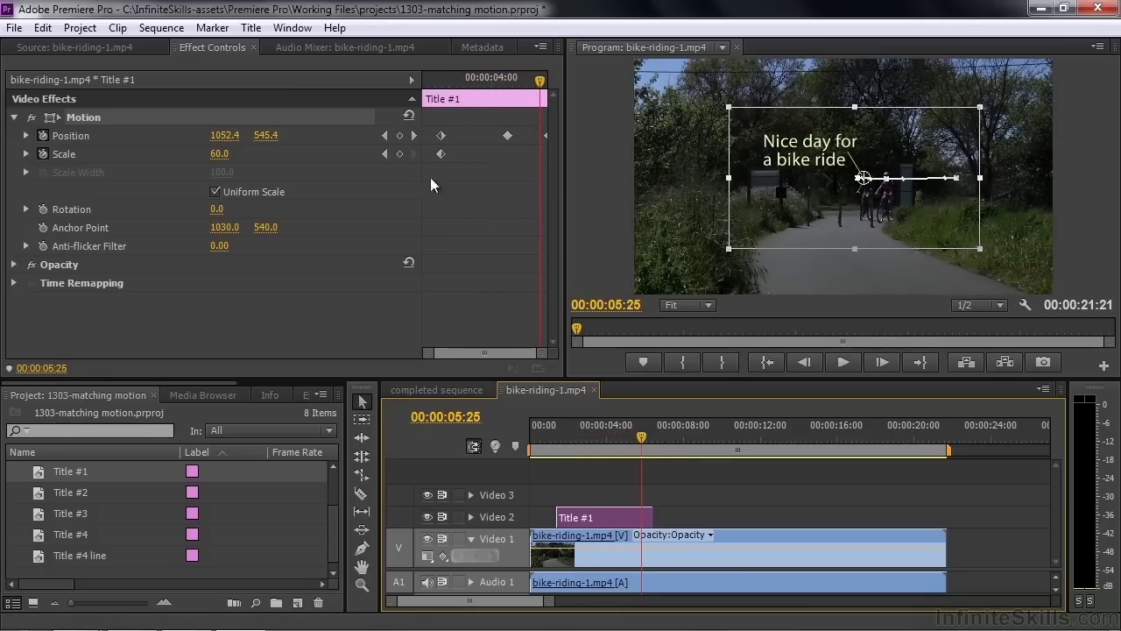
Step: Set Title #1's scale to 75 at its last Position keyframe, 00:00:06:05
left_click(386, 153)
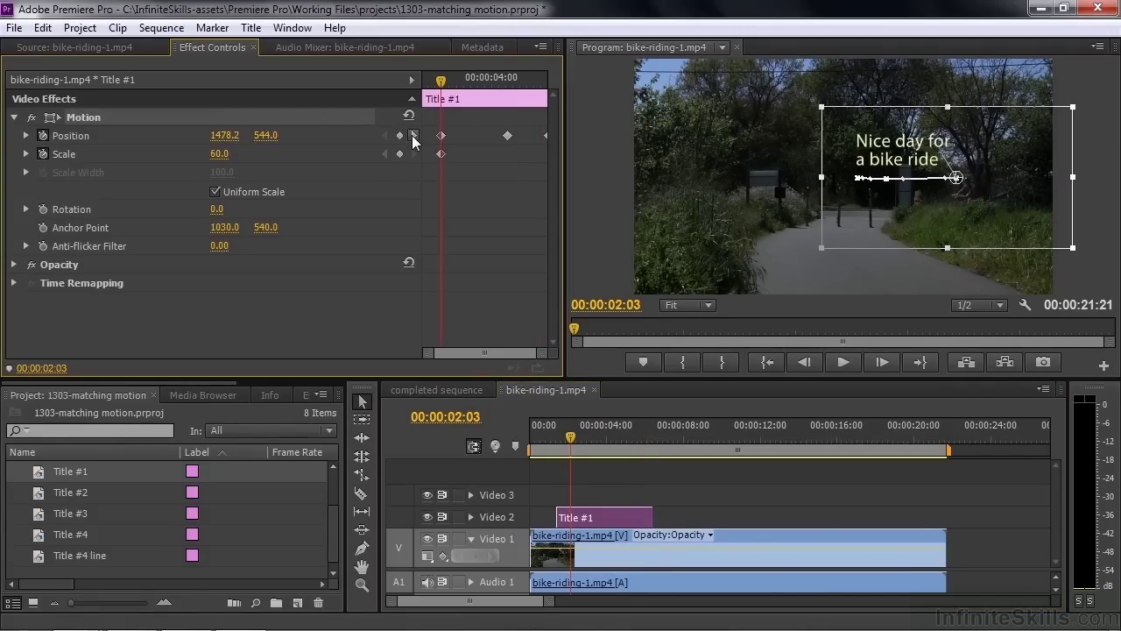
key("space")
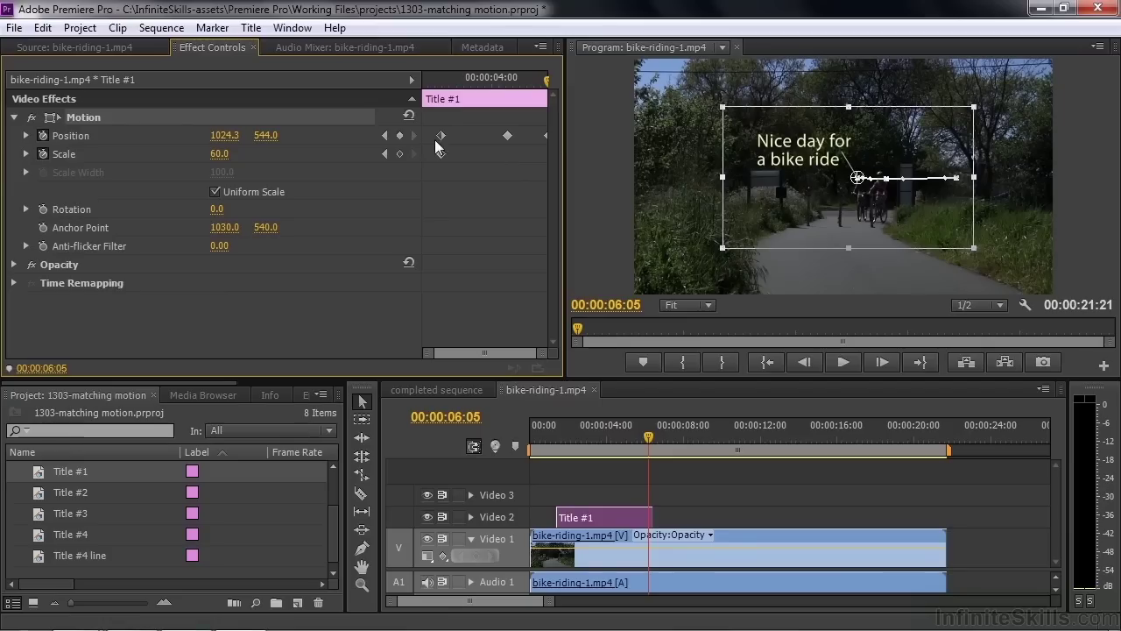
left_click(218, 155)
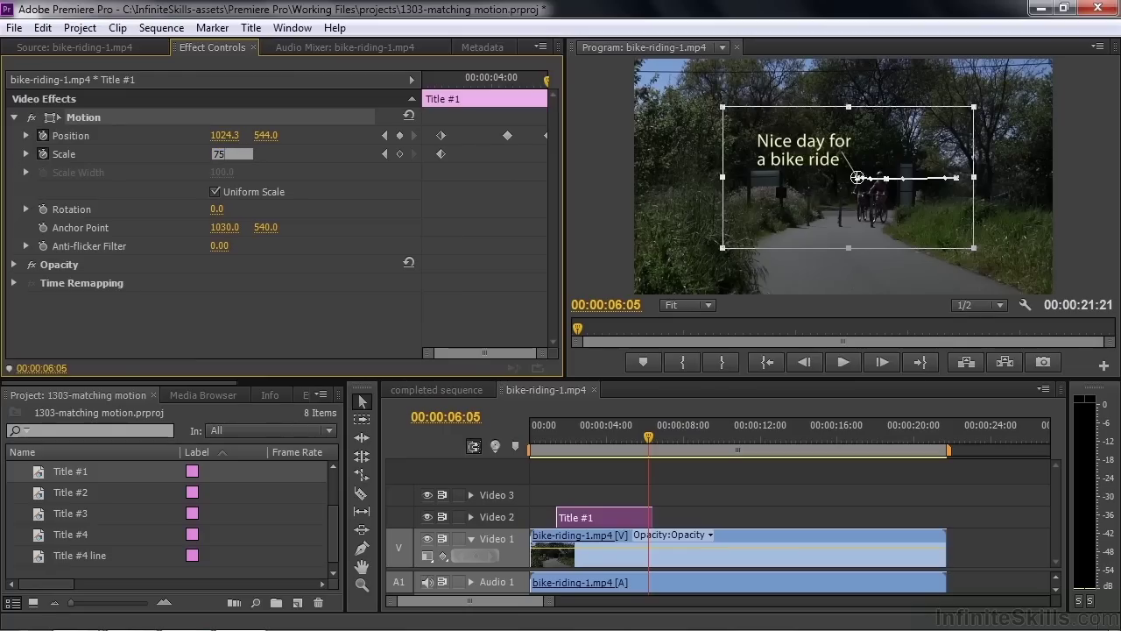
type("75")
key("Return")
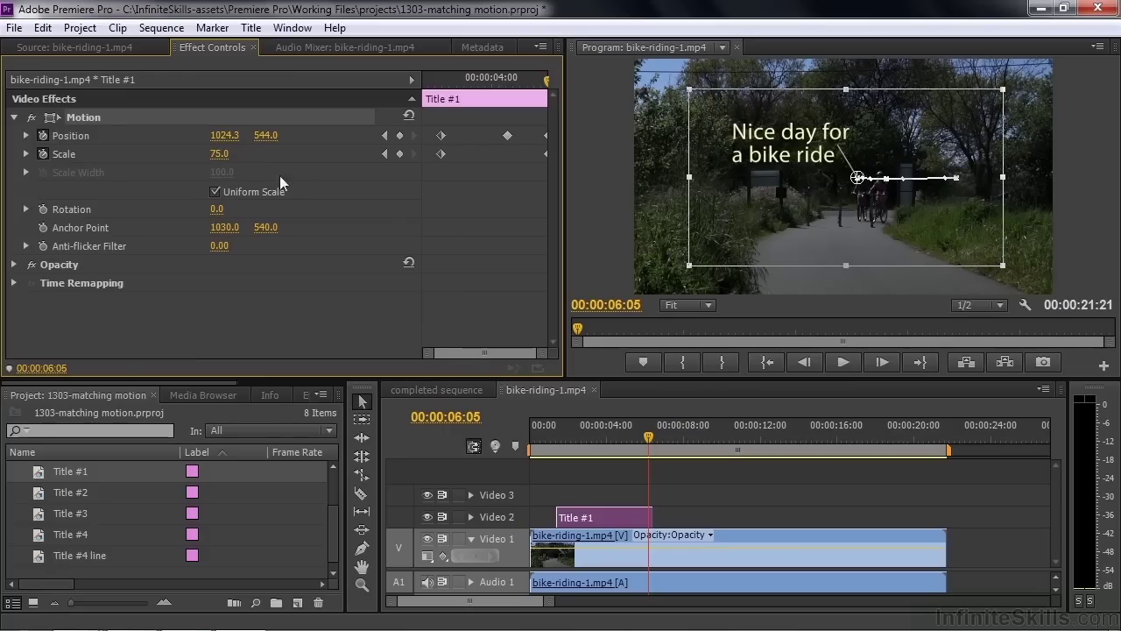
Step: End Title #1 at 00:00:06:01 in the bike-riding-1.mp4 sequence and place Title #2 right after it on Video 2
mouse_move(637, 434)
left_mouse_down()
mouse_move(588, 440)
mouse_move(646, 439)
left_mouse_up()
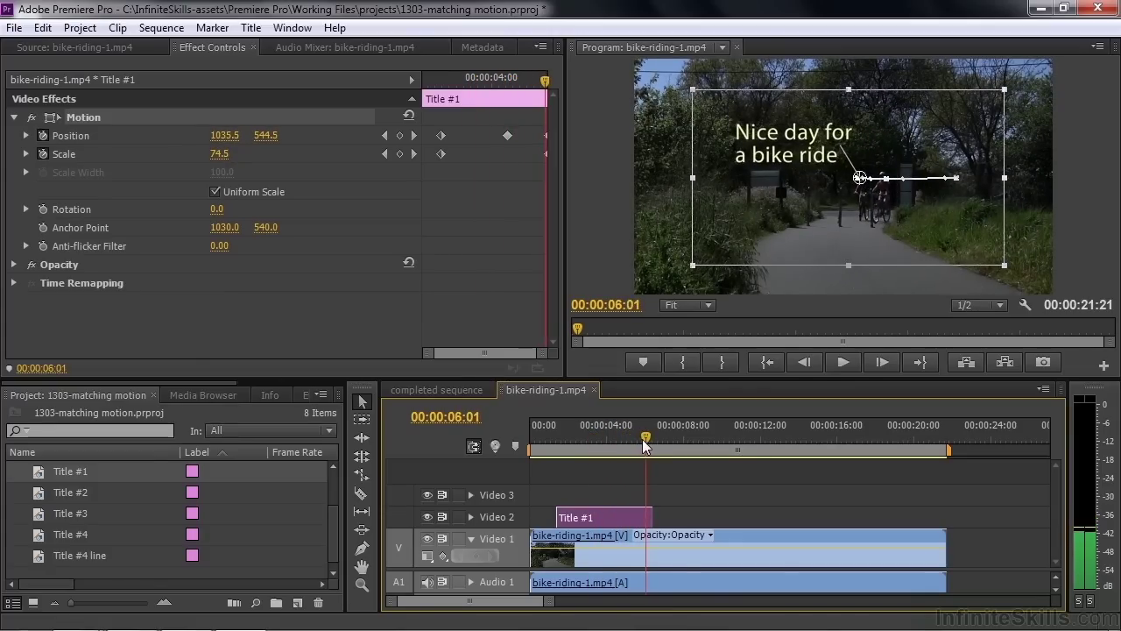
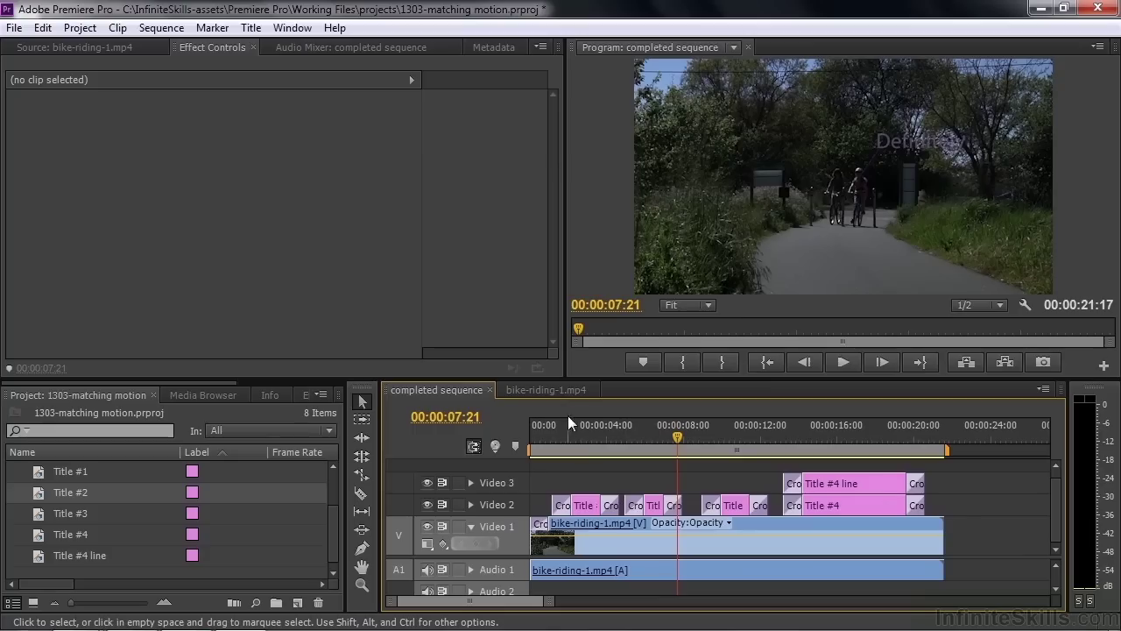
left_click(554, 389)
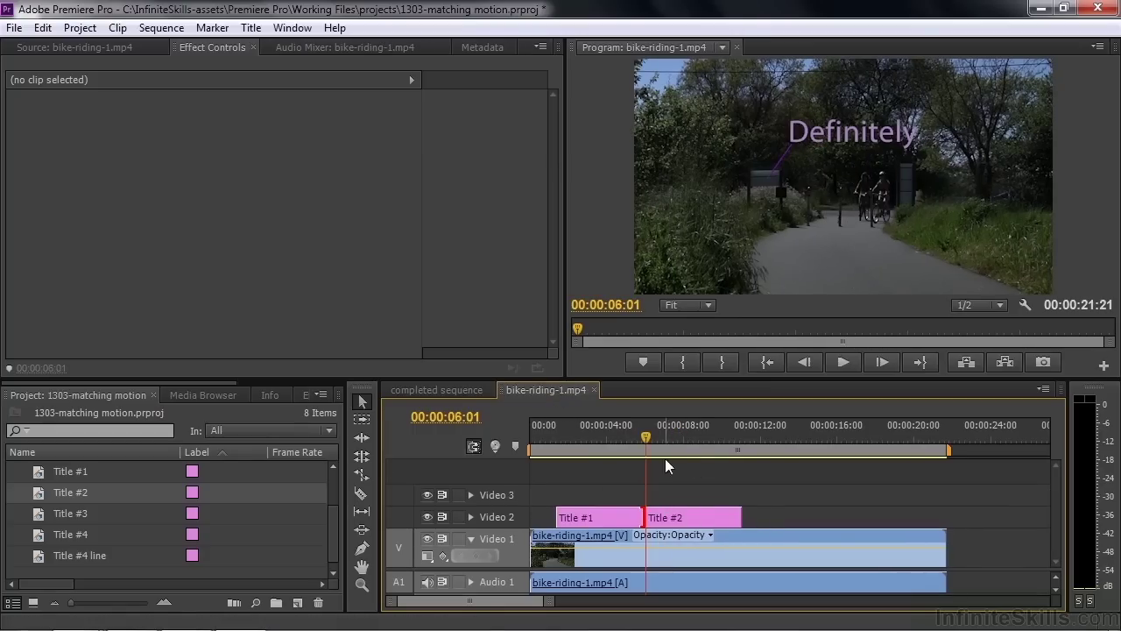
left_click(690, 519)
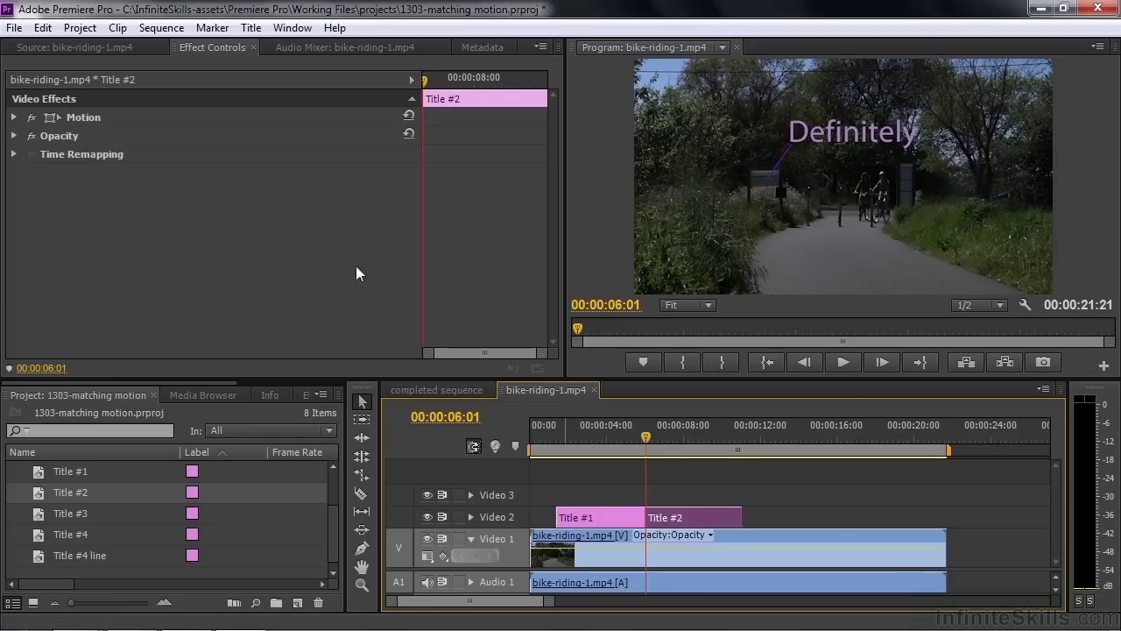
Step: Set Title #2's horizontal anchor point to 615.0 and move the title to 1168.9, 548.0 so its line points at the cyclist
left_click(77, 121)
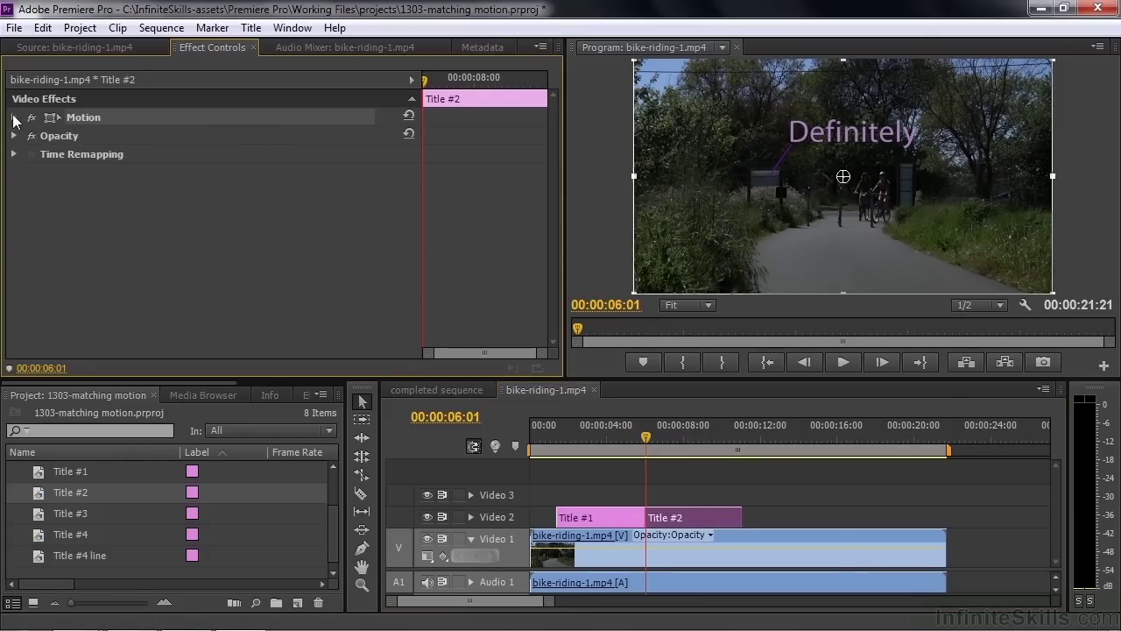
left_click(14, 118)
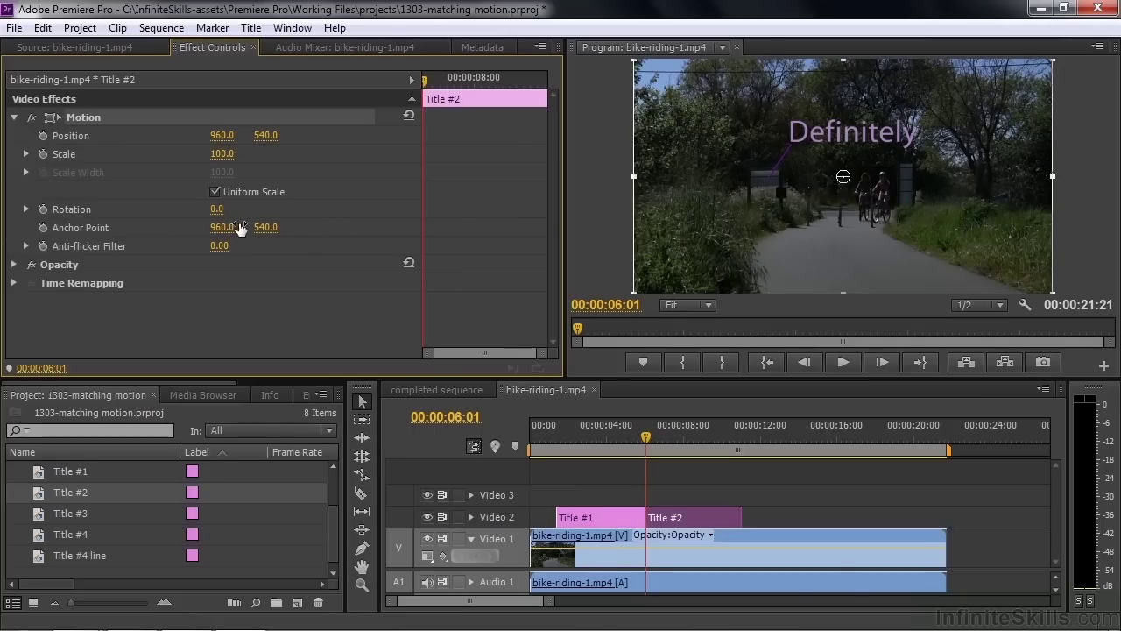
left_click_drag(222, 227, 3, 227)
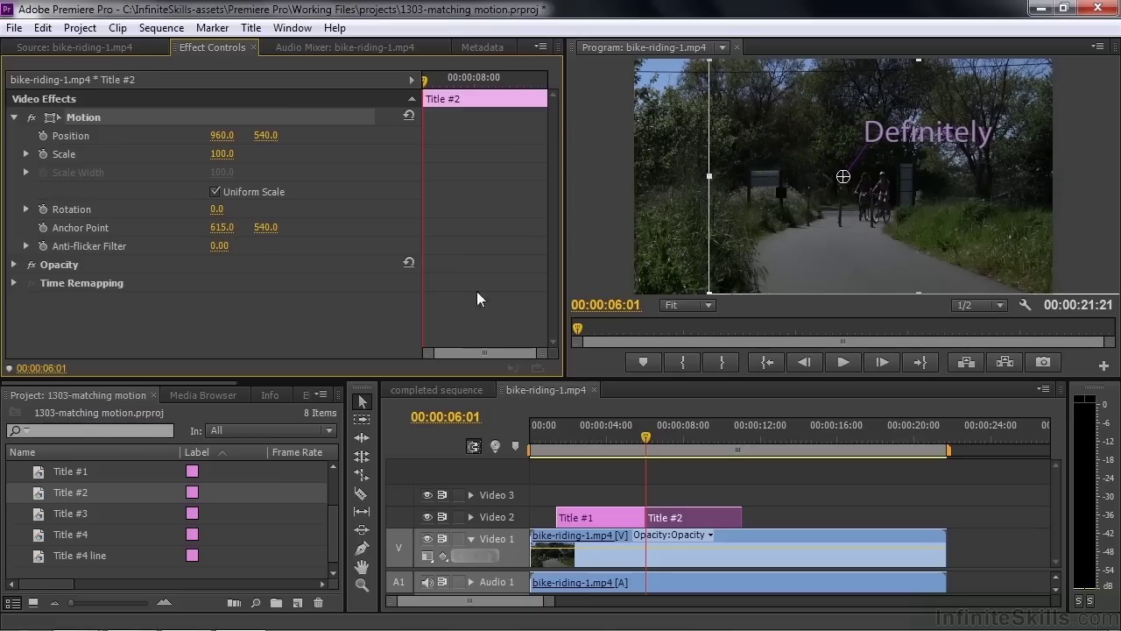
left_click_drag(815, 244, 852, 238)
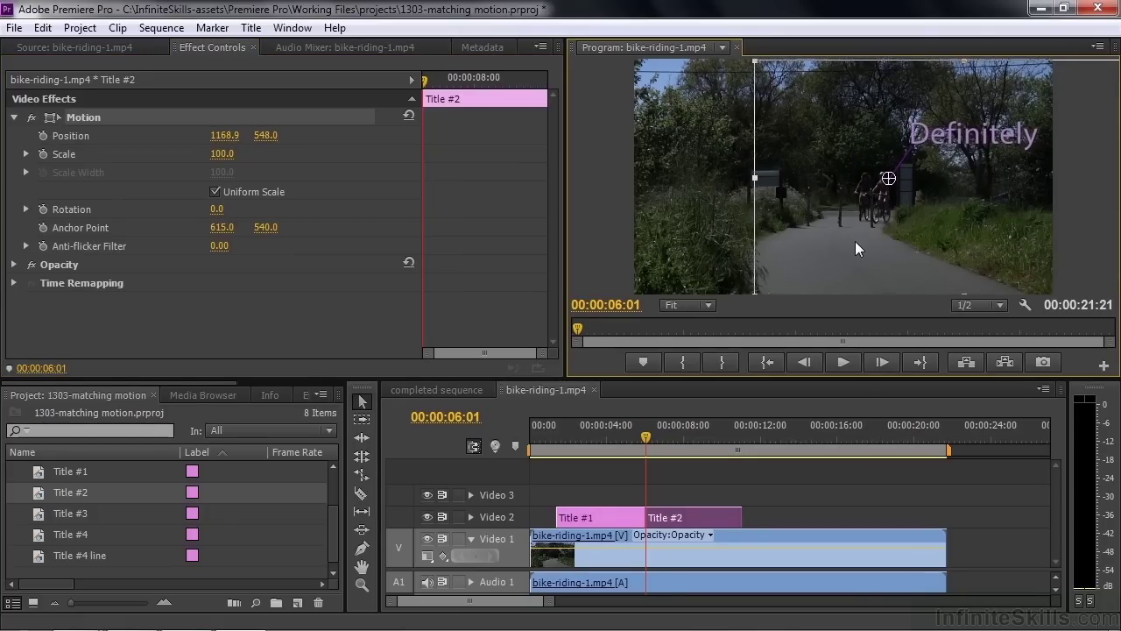
Step: Turn on Position and Scale keyframing for Title #2 at 00:00:06:01, and set the scale there to 75
left_click(43, 136)
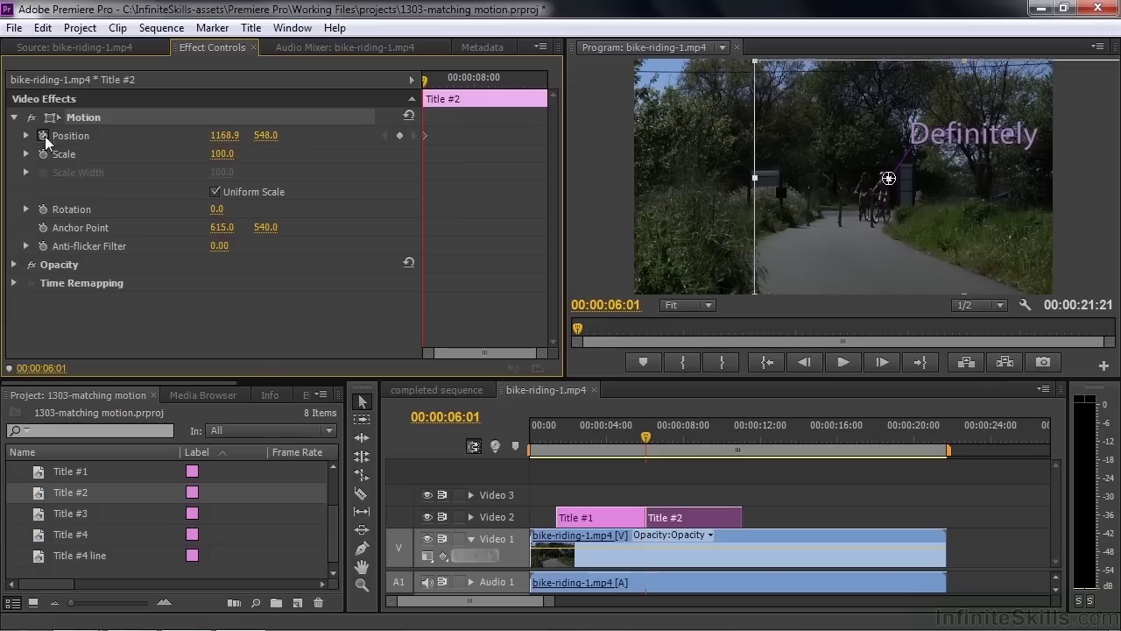
left_click(43, 155)
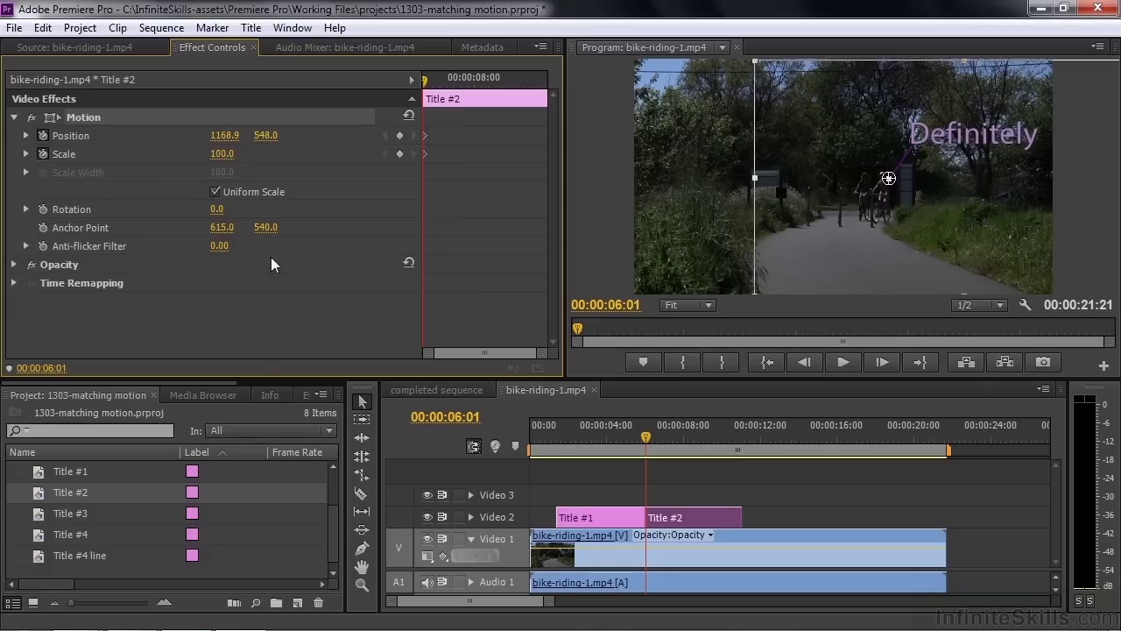
left_click(223, 154)
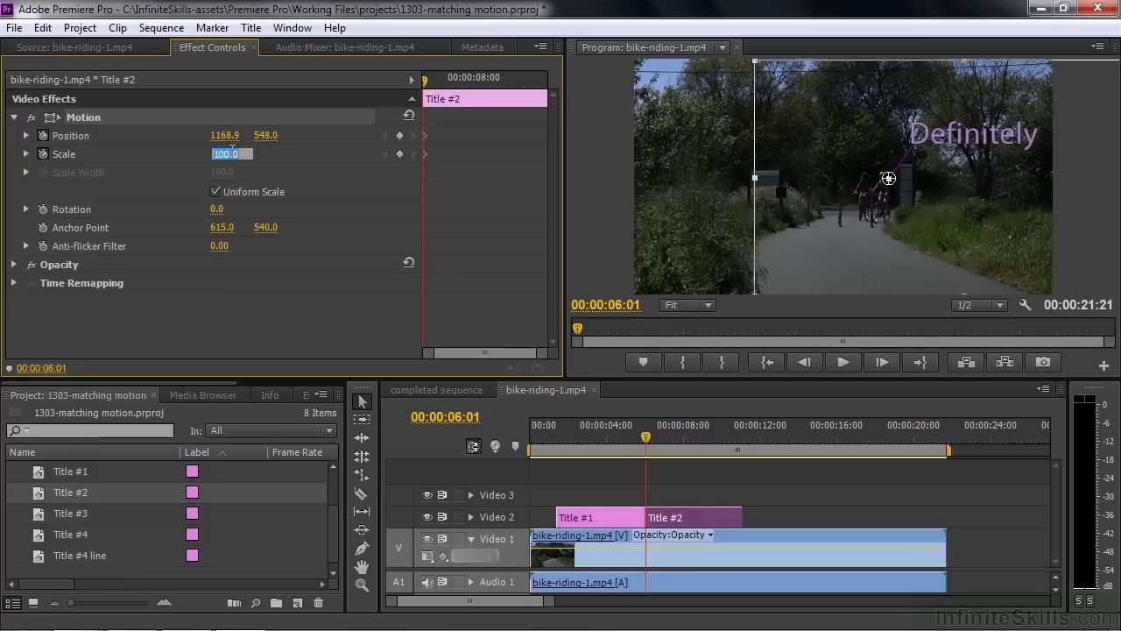
key("Return")
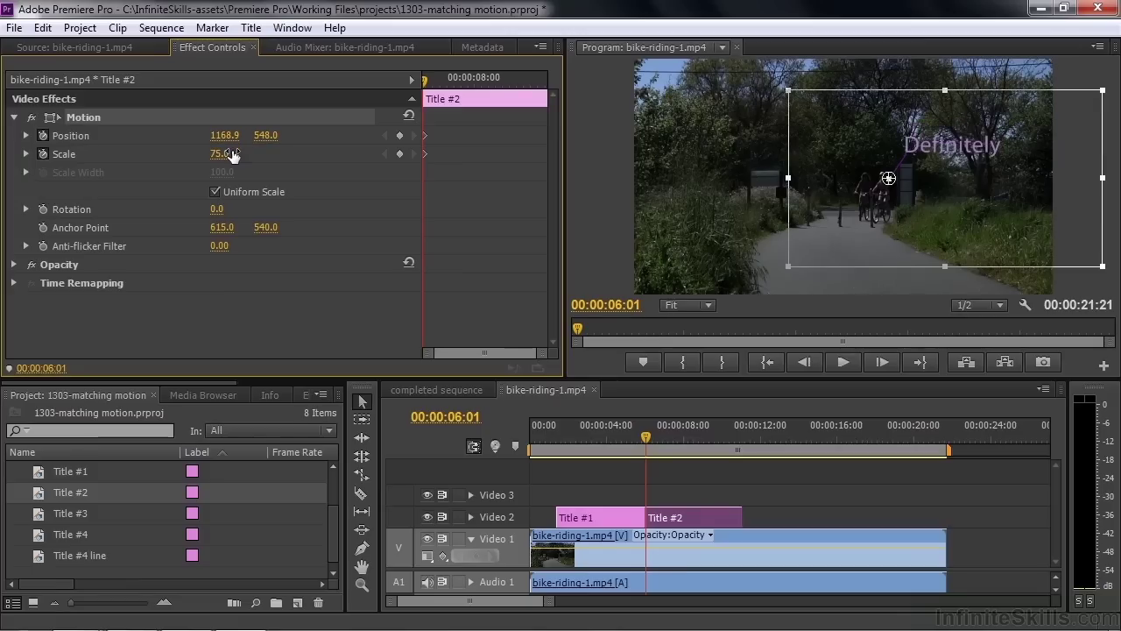
Step: Reposition Title #2 to follow the cyclist: 1088.5, 536.0 at 00:00:07:06, 1056.4, 523.9 at 00:00:08:05, and 1020.3, 439.6 at 00:00:10:25
left_click_drag(646, 438, 668, 454)
left_click_drag(959, 207, 942, 204)
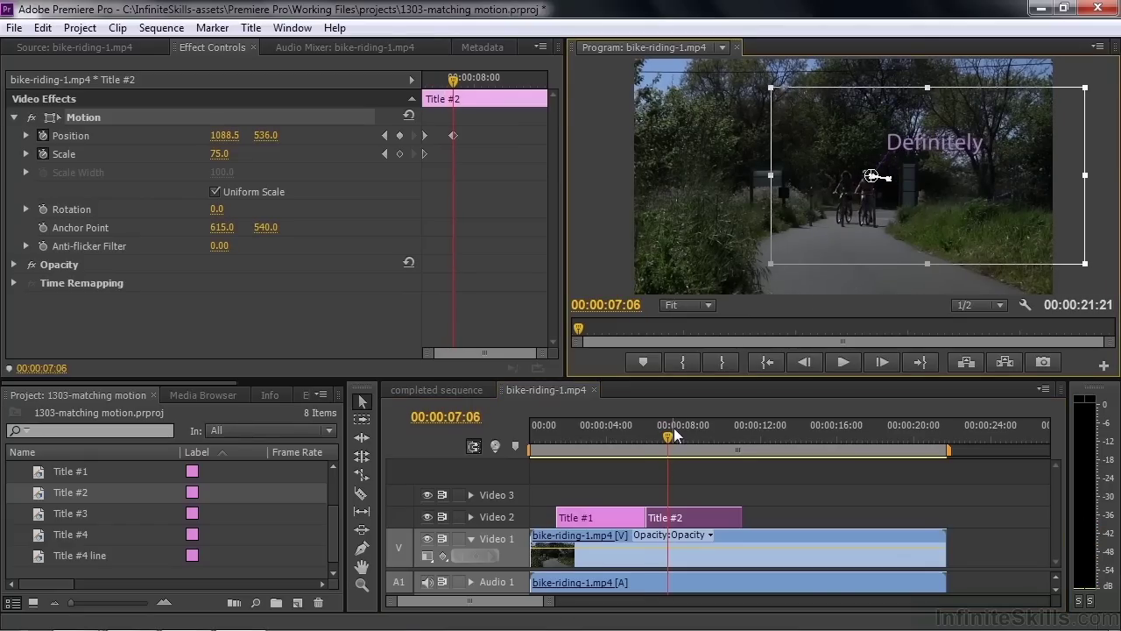
left_click_drag(666, 444, 685, 448)
left_click_drag(987, 204, 978, 202)
left_click_drag(687, 440, 737, 442)
left_click_drag(967, 226, 960, 208)
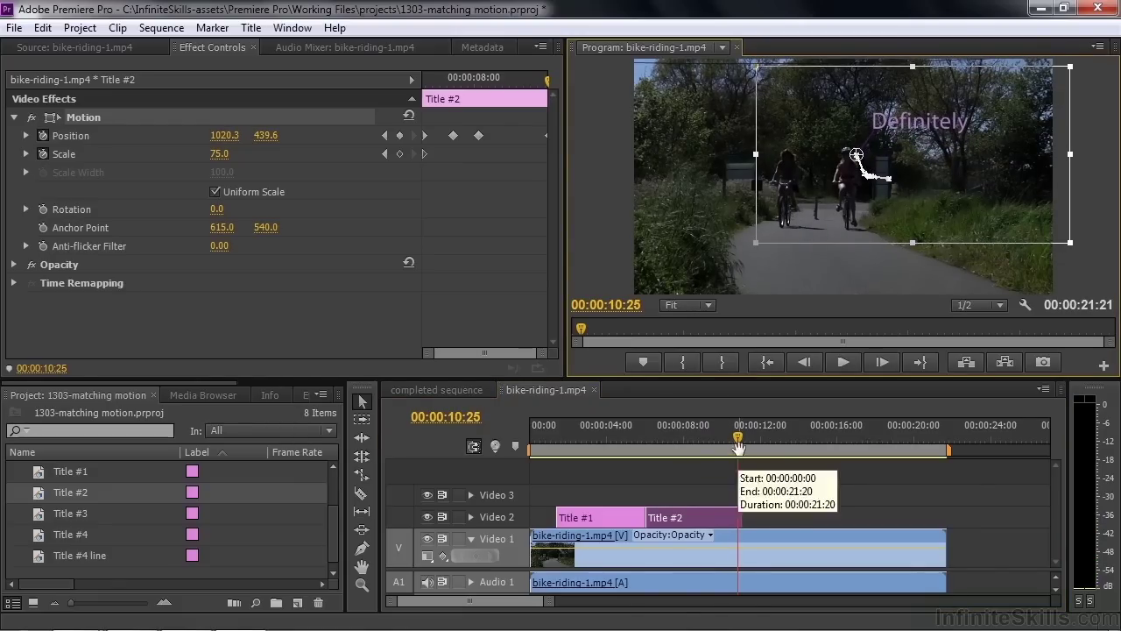
Step: Play the sequence from about 00:00:02:11 to check how Title #1 and Title #2 track the cyclists
left_click_drag(737, 445, 579, 456)
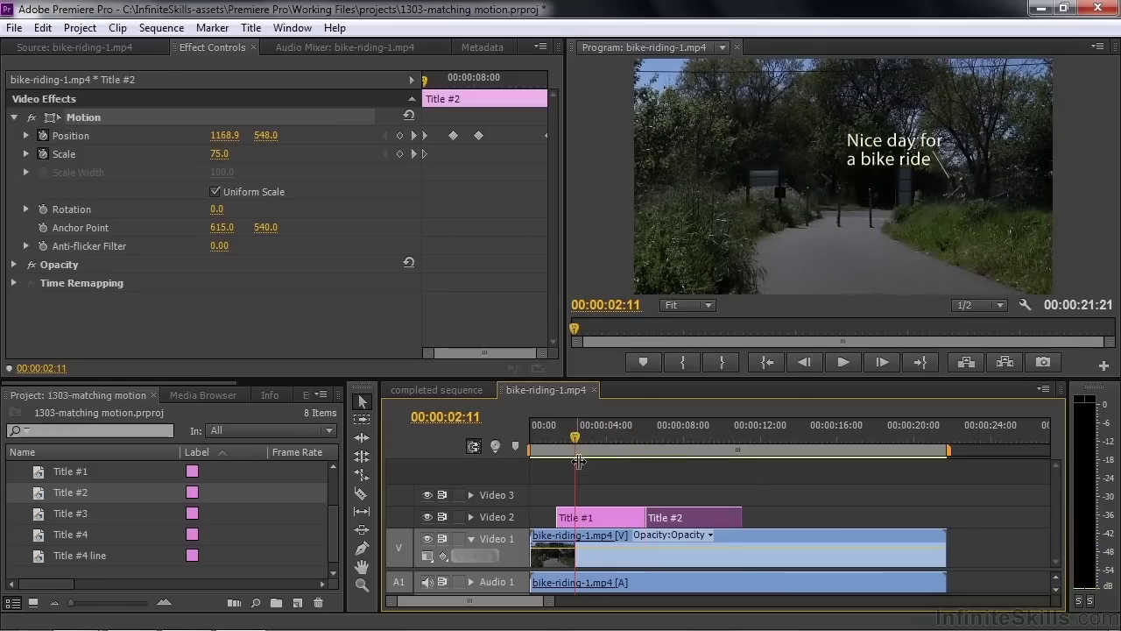
key("space")
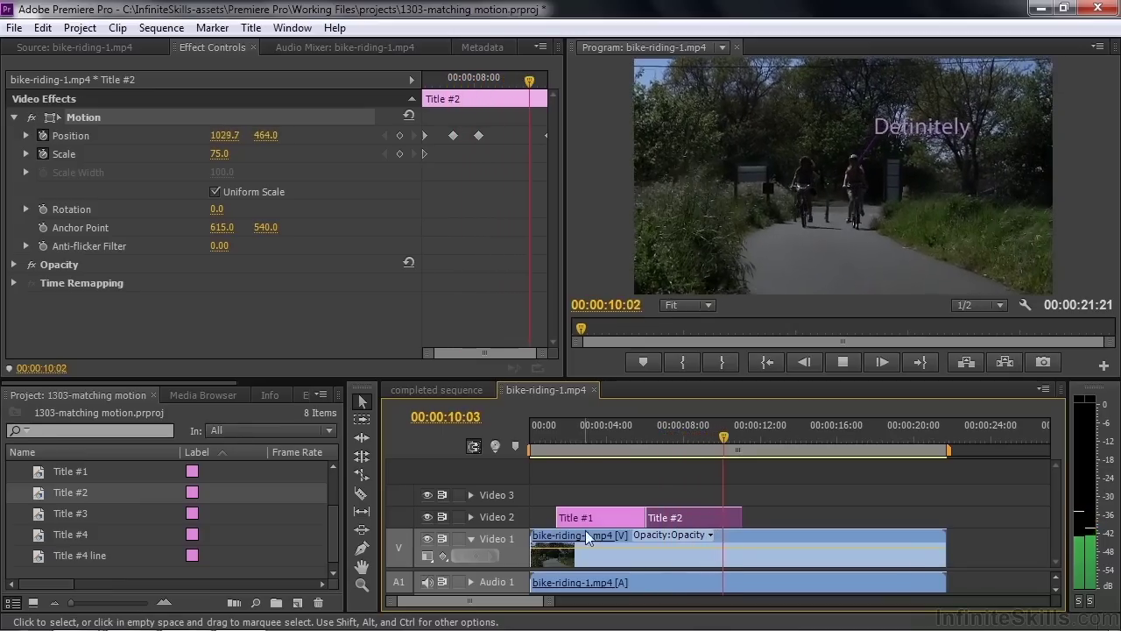
key("space")
Step: Trim the end of Title #2 slightly shorter and set its scale to 90 at the 00:00:08:05 Position keyframe
left_click_drag(749, 512, 723, 517)
left_click_drag(728, 436, 690, 439)
left_click(705, 512)
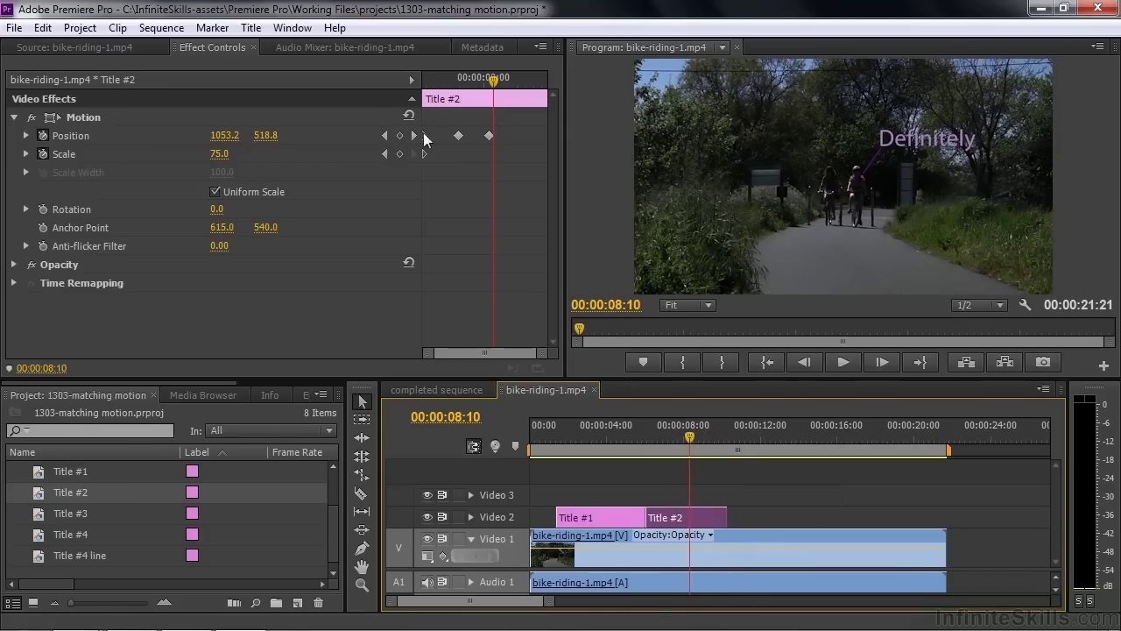
left_click(385, 135)
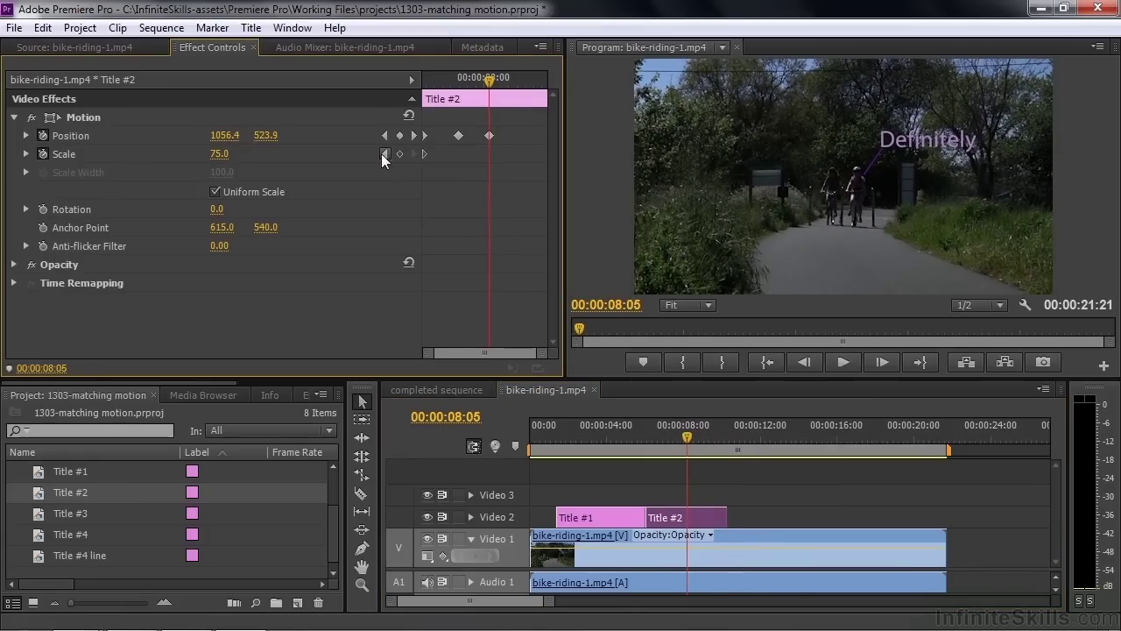
left_click(225, 155)
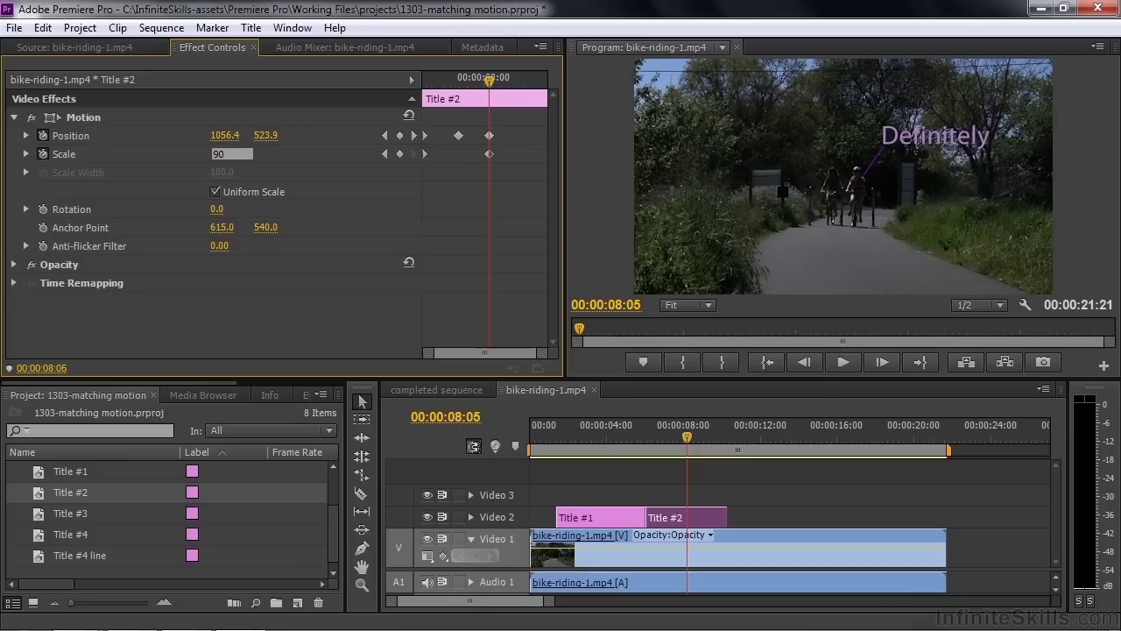
key("Return")
Step: Place Title #3 on Video 2 right after Title #2 and select it in the timeline
left_click_drag(687, 432, 717, 441)
left_click_drag(39, 521, 745, 523)
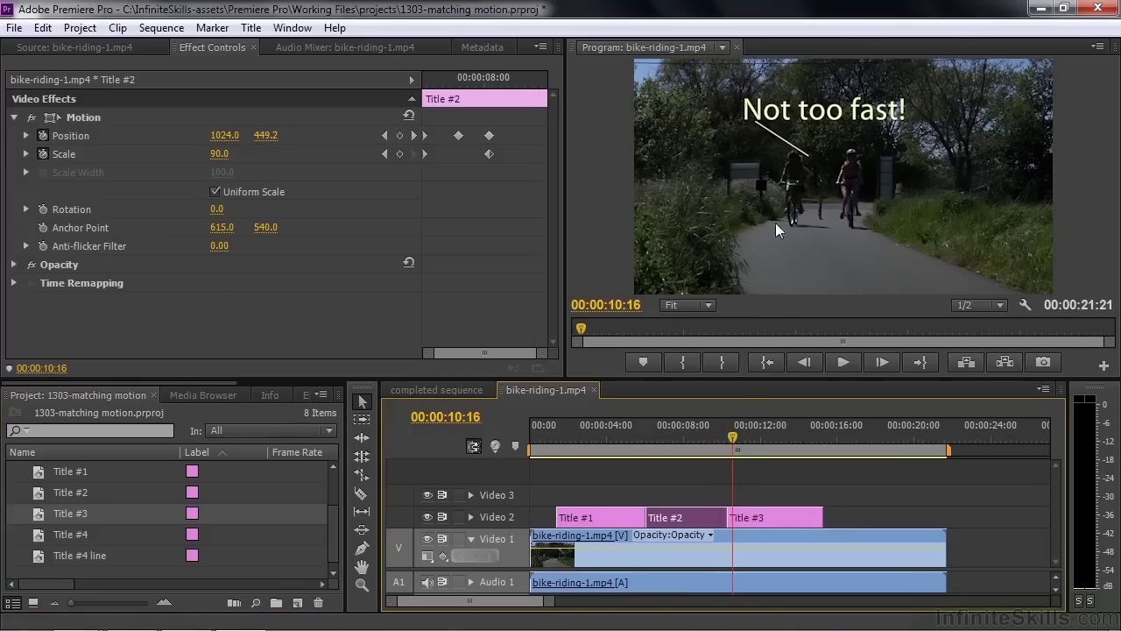
left_click(741, 517)
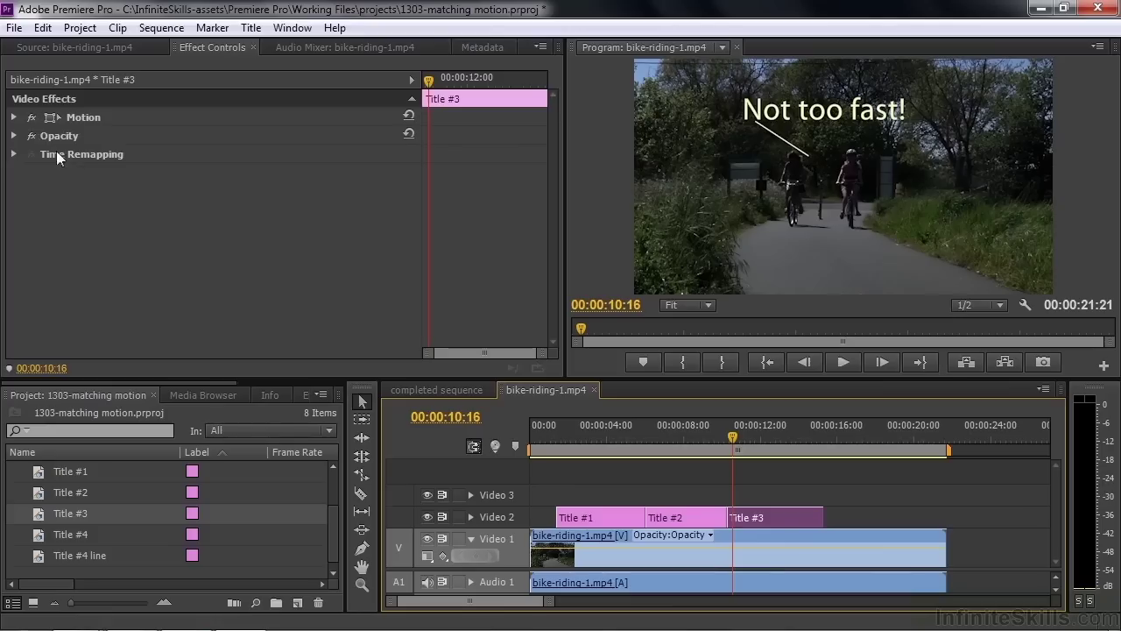
Step: Set Title #3's anchor point to 811.0, 446.0 so it sits at the end of the title's line
left_click(14, 117)
left_click(65, 117)
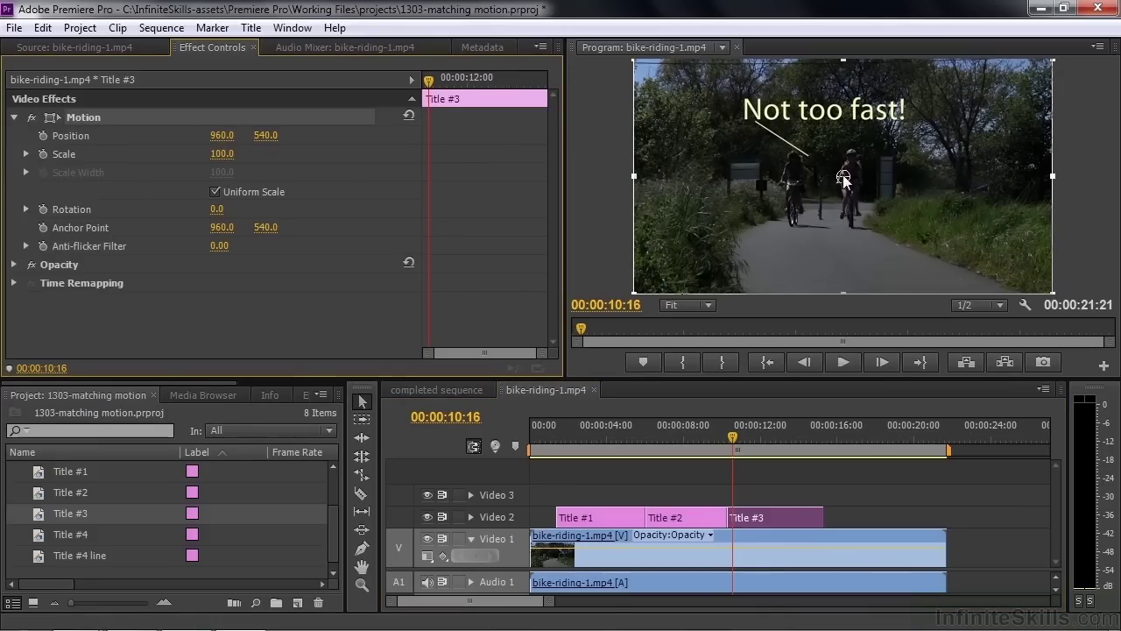
left_click_drag(219, 227, 89, 227)
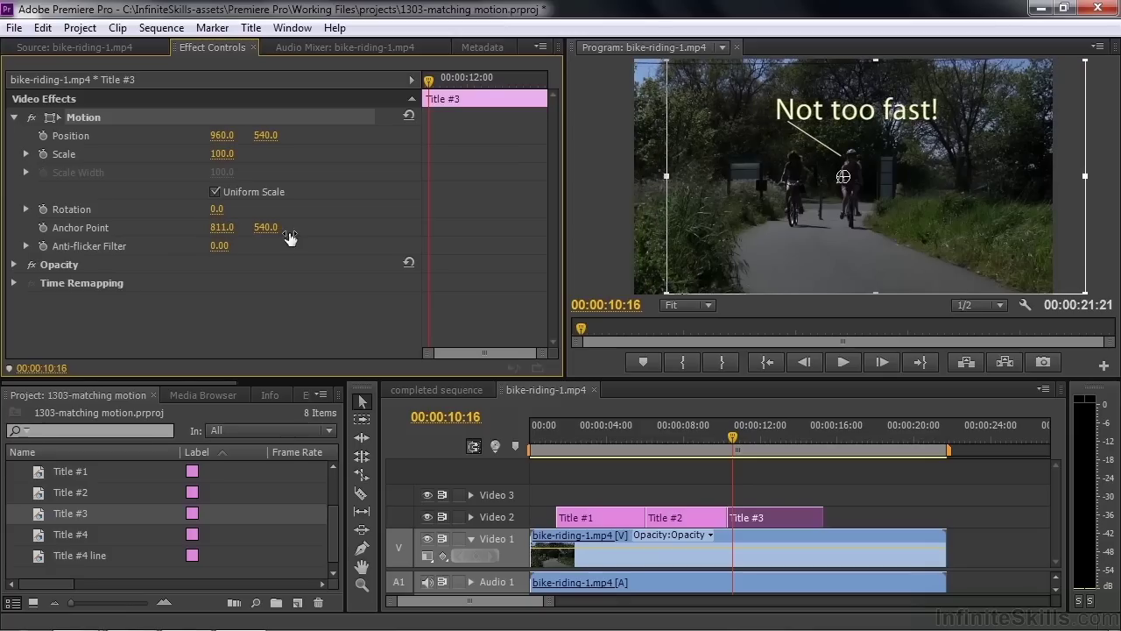
left_click_drag(266, 227, 182, 227)
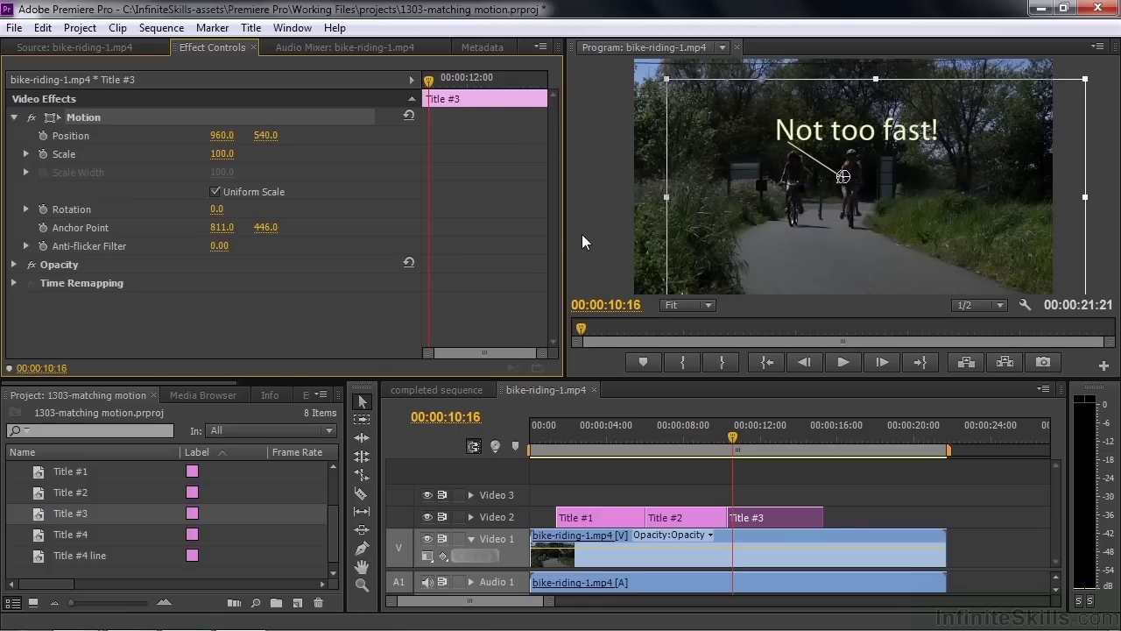
Step: Move Title #3 to 690.9, 463.7 at 00:00:10:16 and turn on Position and Scale keyframing there
left_click_drag(989, 223, 930, 207)
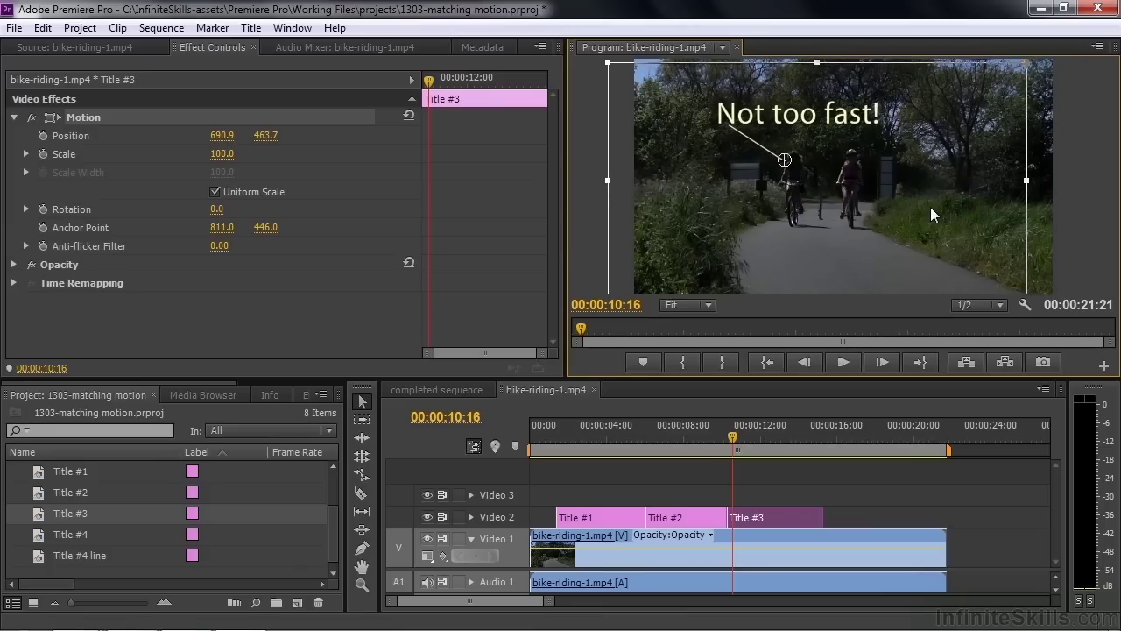
left_click(44, 137)
left_click(44, 153)
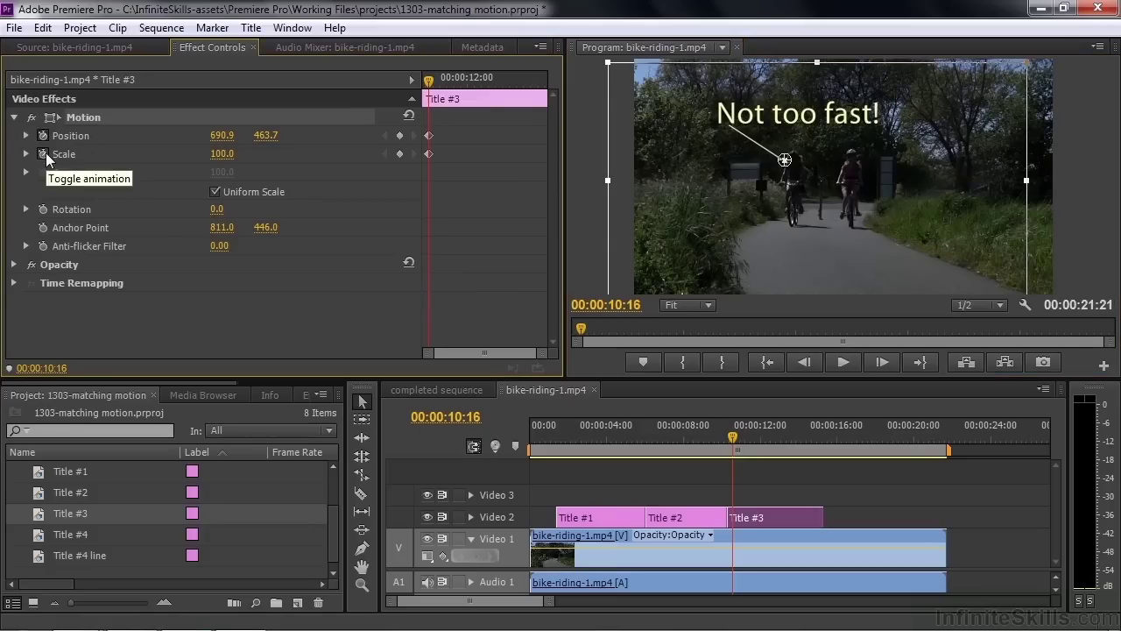
Step: Reposition Title #3 to follow the cyclist: 622.6, 427.6 at 00:00:11:17 and 594.5, 387.4 at 00:00:12:24
left_click_drag(734, 446, 754, 443)
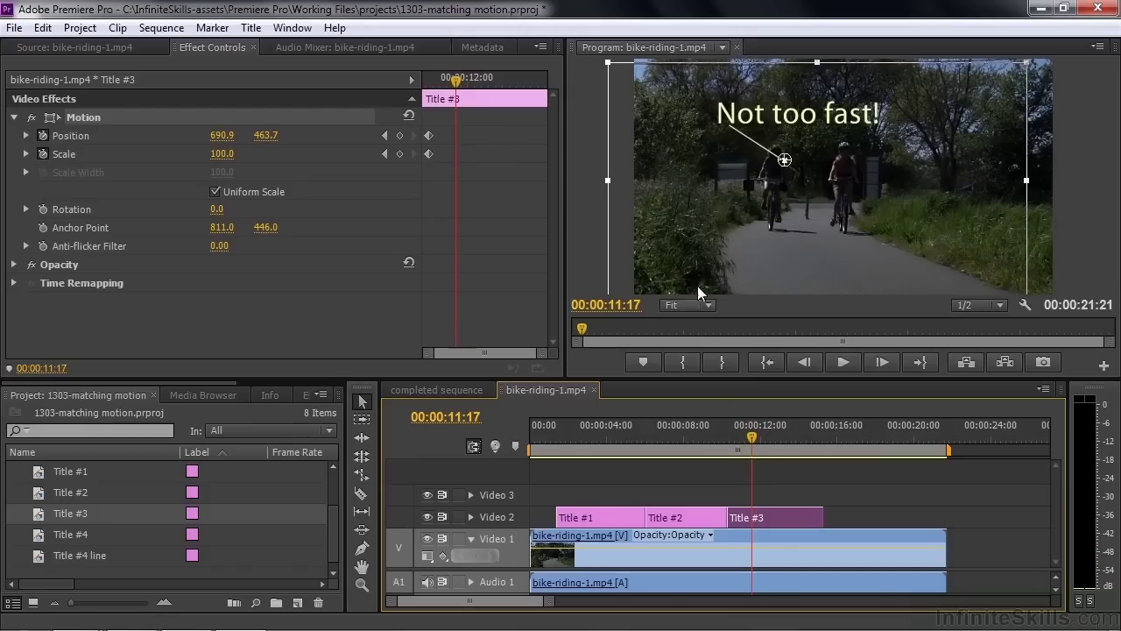
left_click_drag(841, 237, 826, 229)
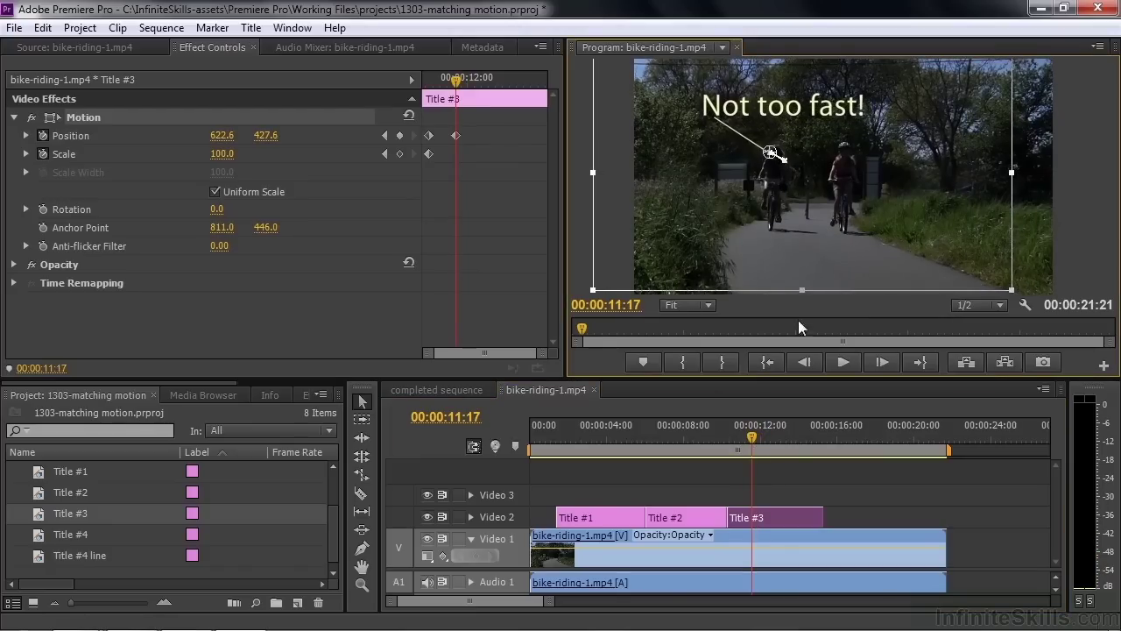
left_click_drag(756, 444, 777, 445)
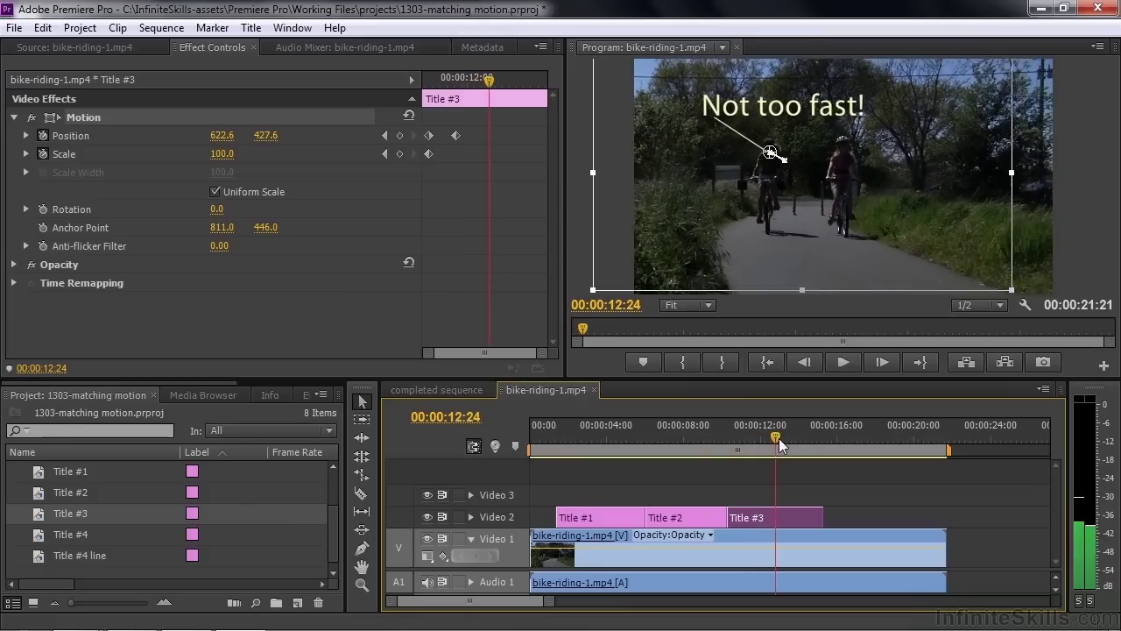
left_click_drag(845, 210, 840, 202)
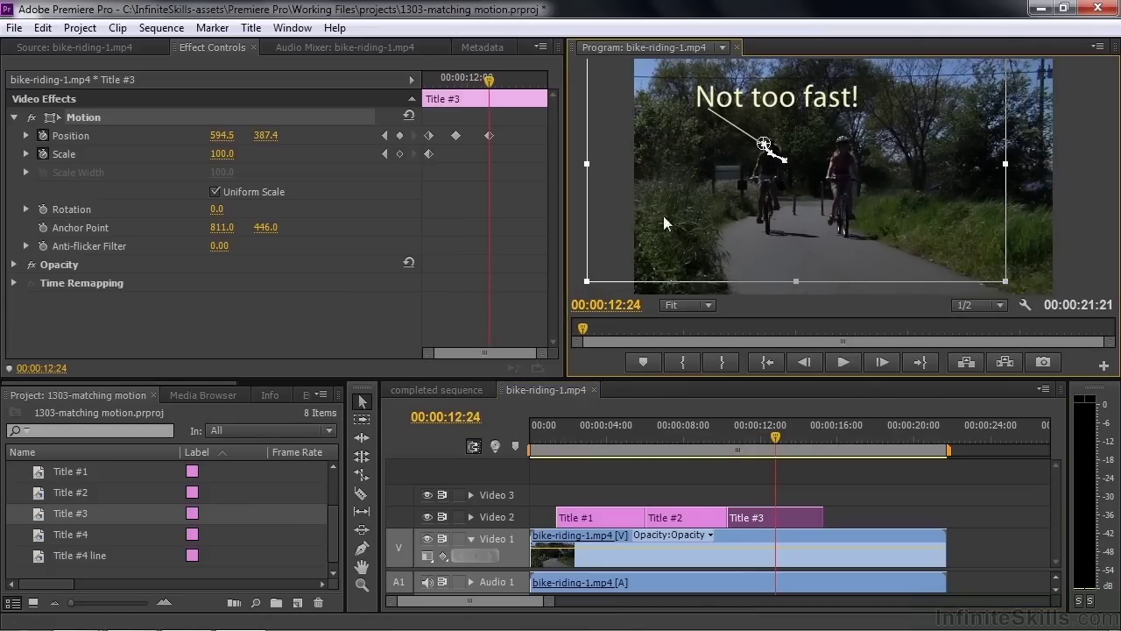
Step: Place Title #4 on Video 2 over the end of Title #3, and go to 00:00:13:23
left_click_drag(54, 541, 808, 523)
left_click_drag(773, 435, 794, 454)
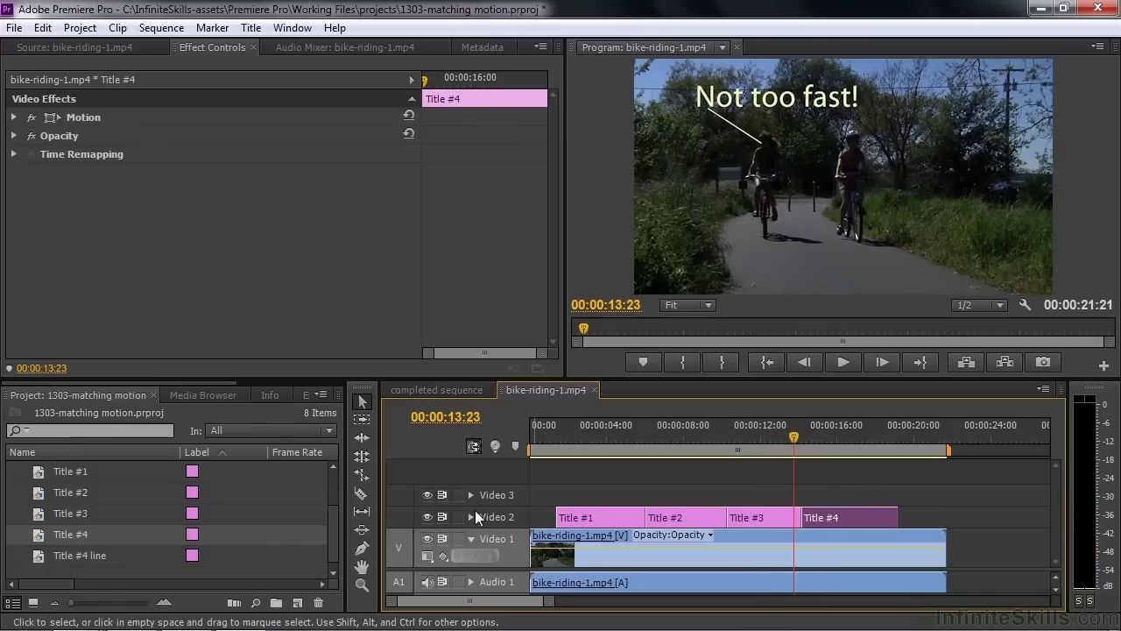
Step: Place Title #4 line on Video 3 directly above Title #4, and check the completed sequence around 00:00:15:04 for reference
left_click_drag(42, 555, 807, 501)
left_click(482, 389)
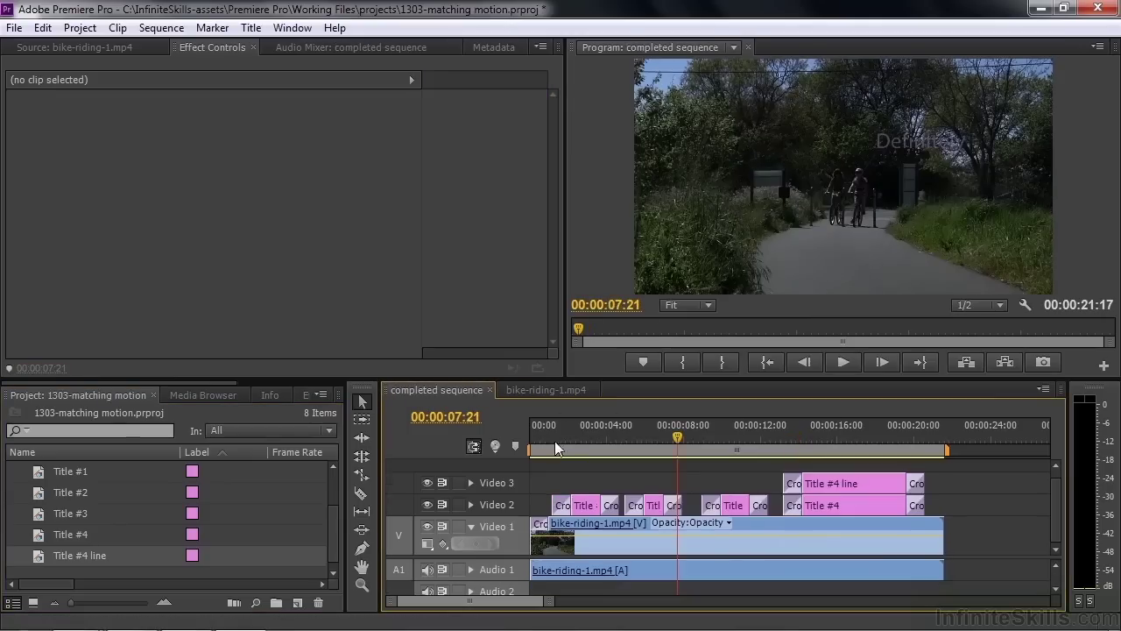
left_click_drag(684, 444, 824, 445)
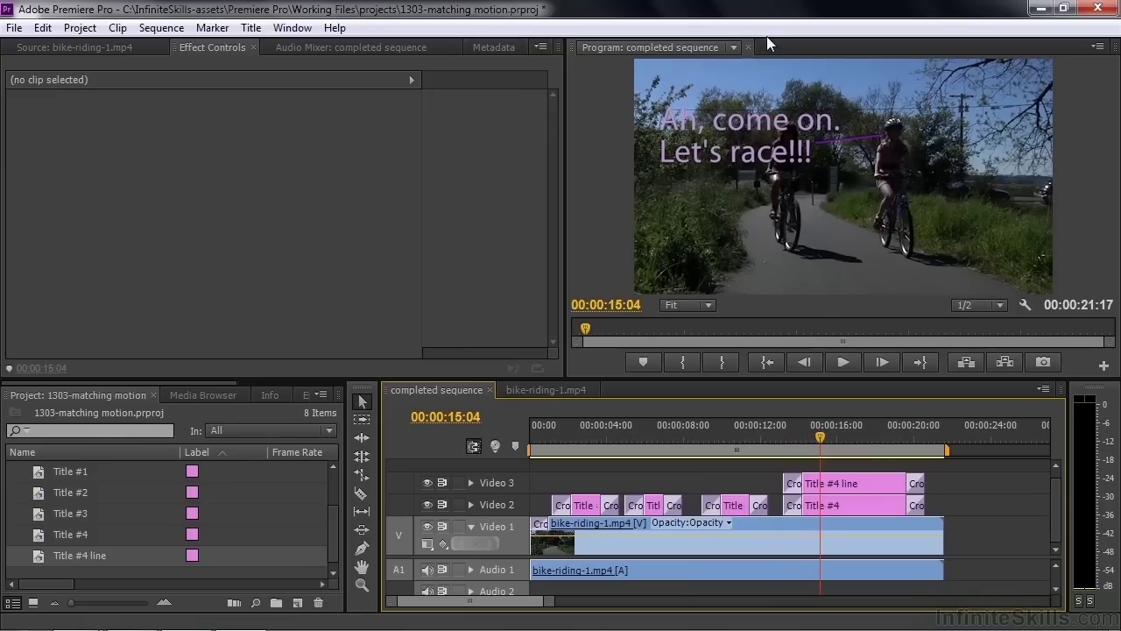
left_click_drag(824, 433, 811, 456)
left_click(559, 388)
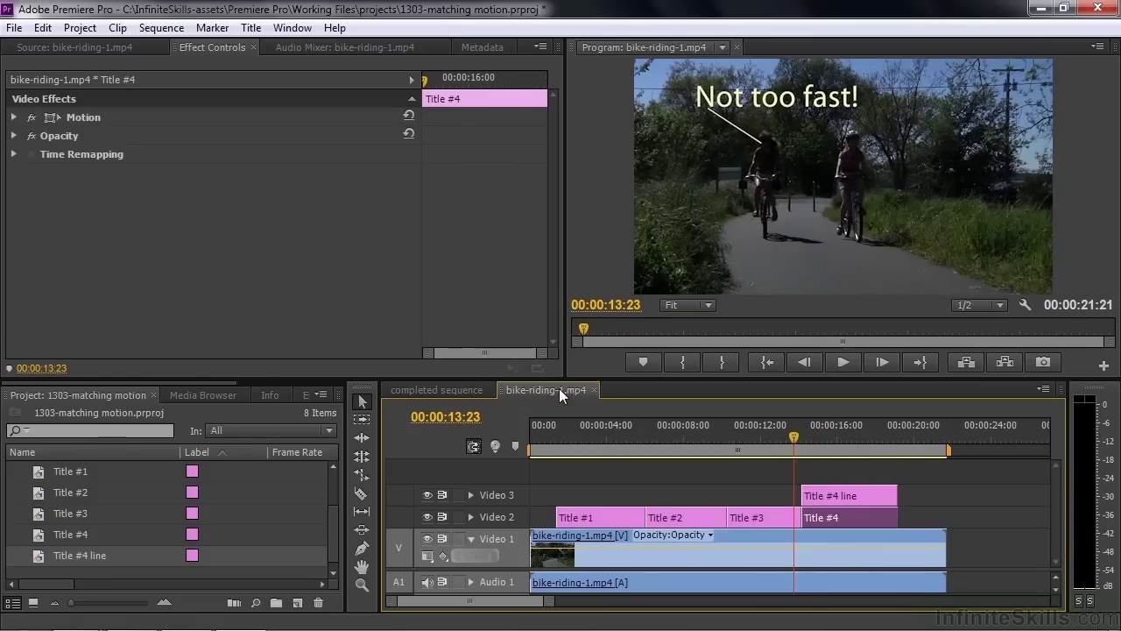
Step: At 00:00:14:16, set the anchor point of Title #4 line to 1450.0, 525.0 so it sits at the line's lower end
left_click_drag(801, 443, 807, 442)
left_click(842, 495)
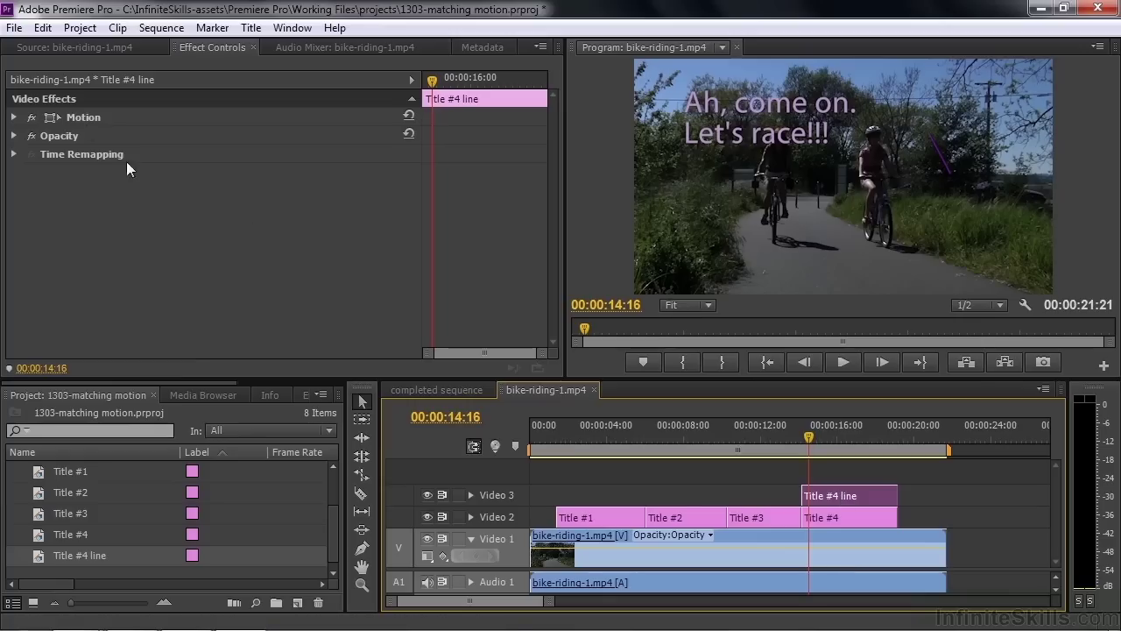
left_click(82, 118)
left_click(14, 118)
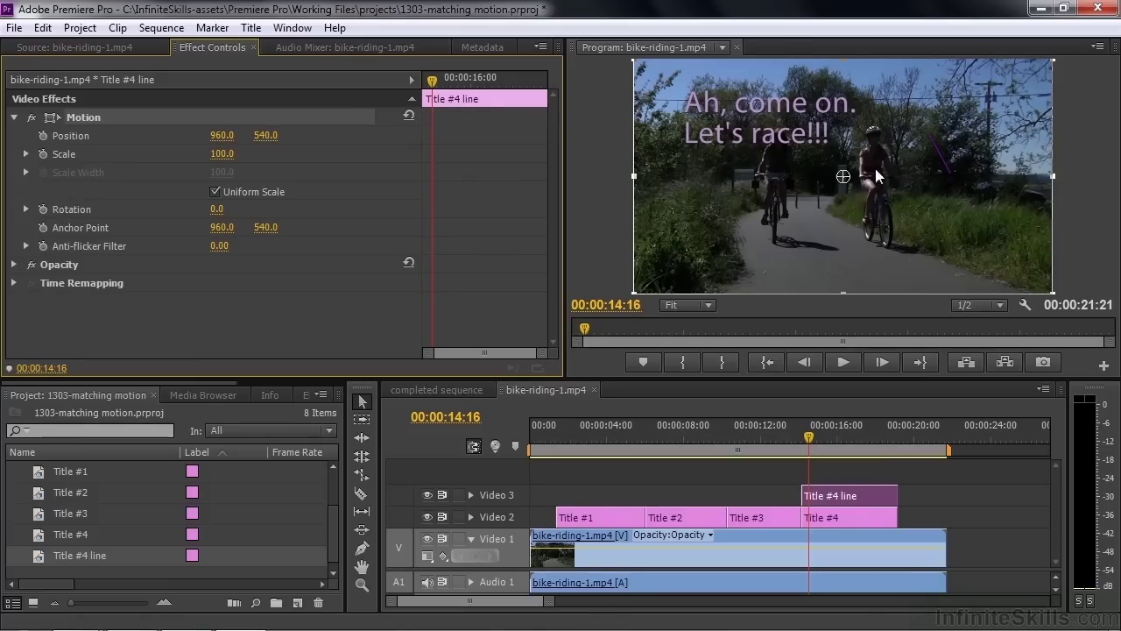
left_click_drag(220, 229, 650, 230)
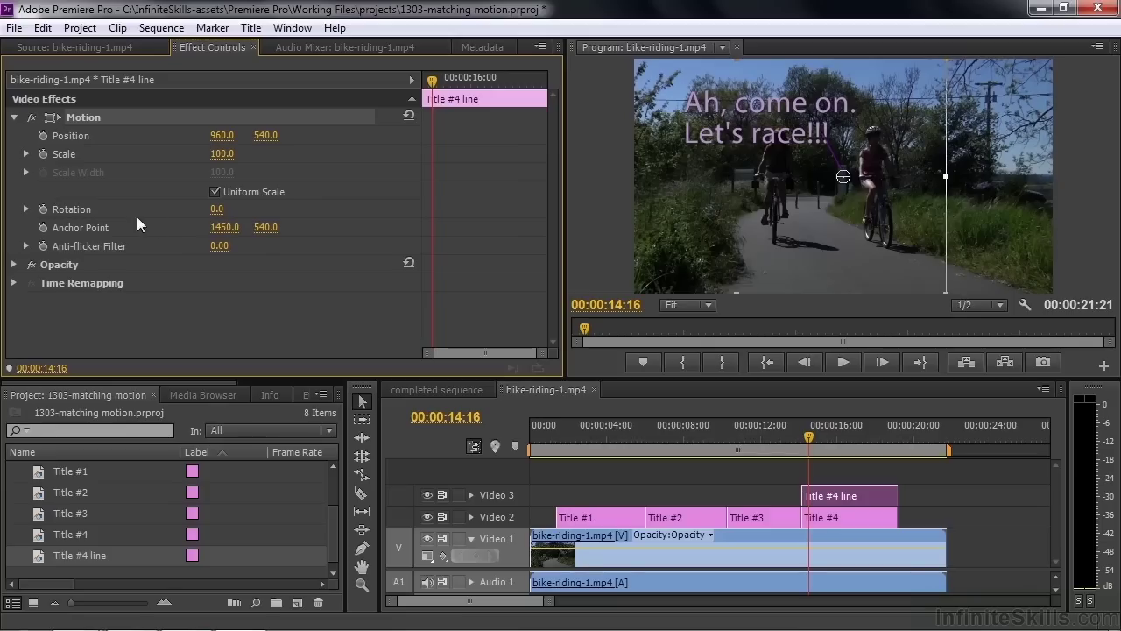
left_click_drag(260, 229, 268, 231)
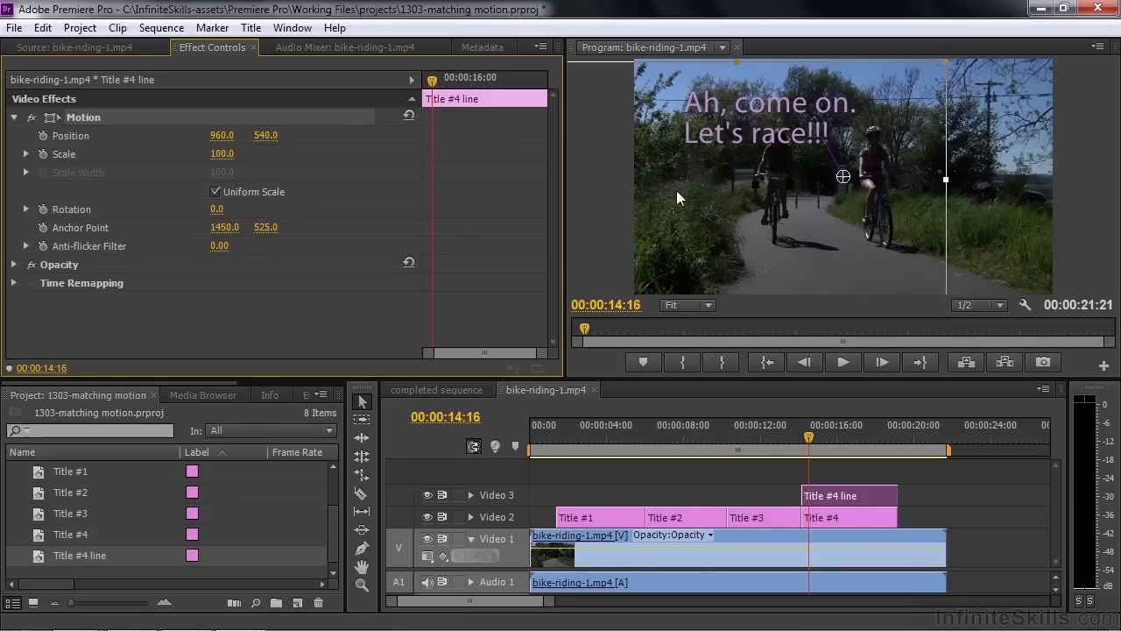
Step: With Video 2 hidden, move Title #4 line to 1072.5, 383.4 at the front cyclist's head and rotate it to -36.0°
left_click(631, 508)
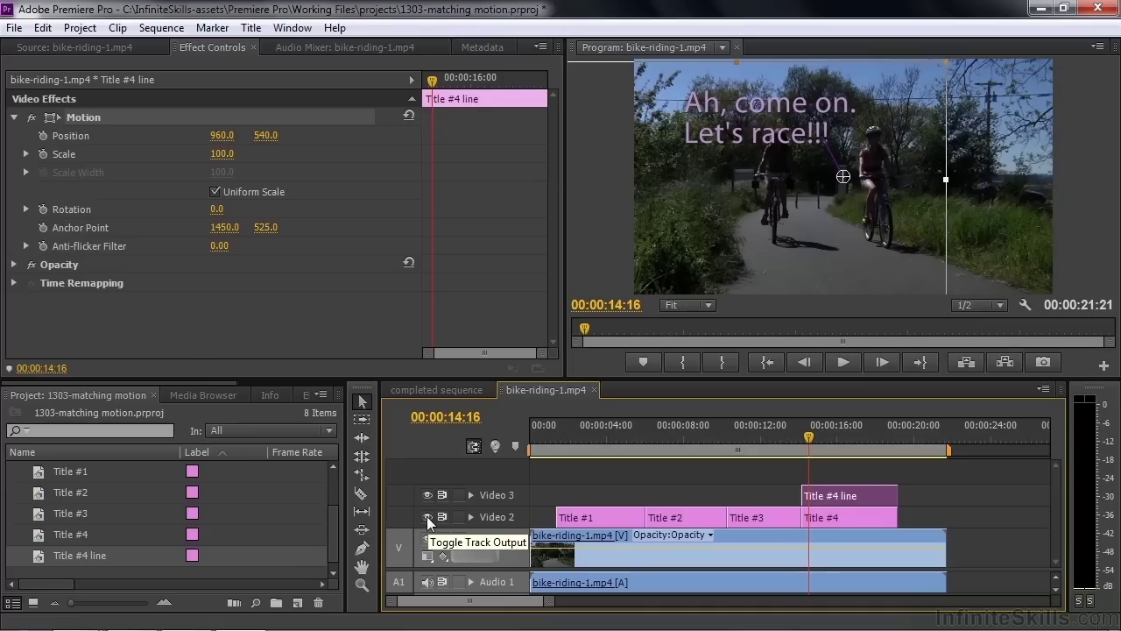
left_click(427, 517)
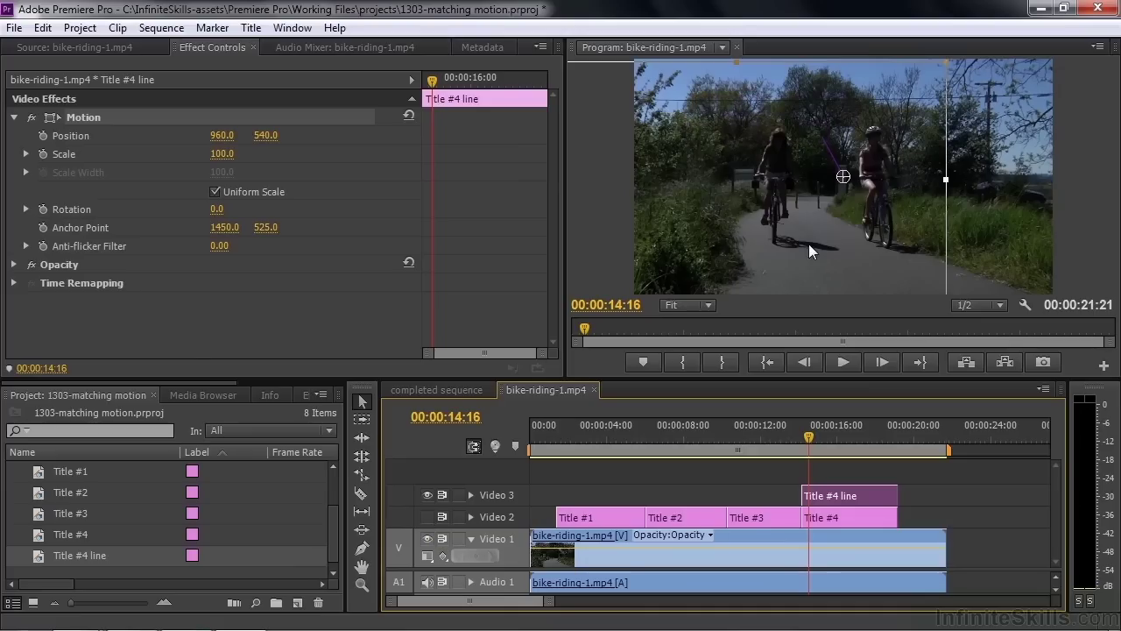
left_click_drag(814, 245, 839, 211)
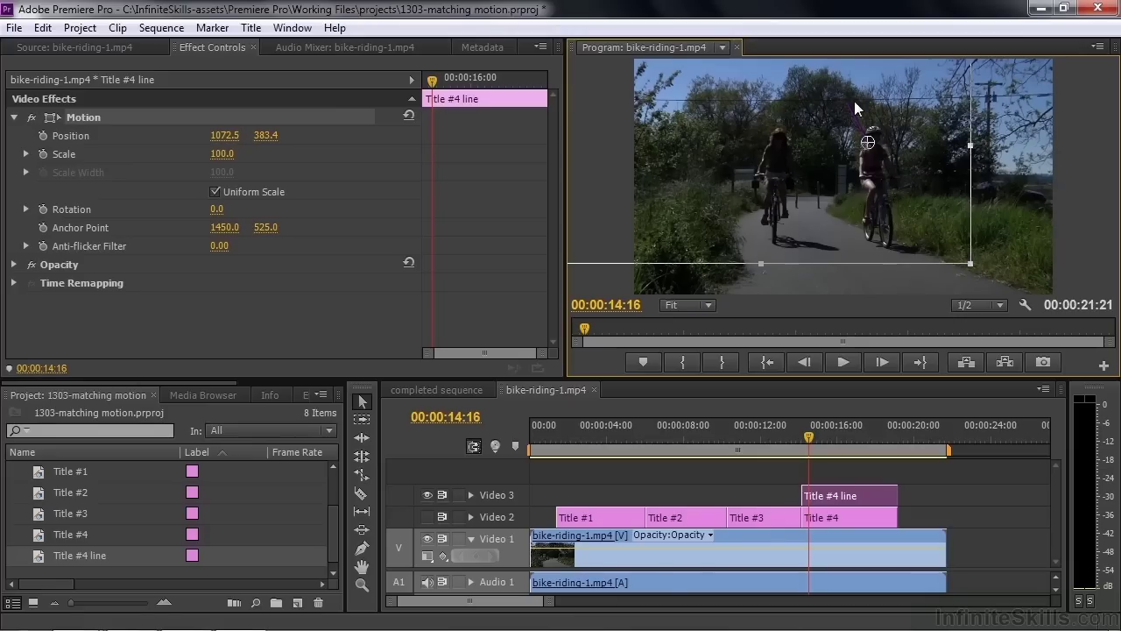
mouse_move(230, 216)
left_mouse_down()
mouse_move(245, 216)
mouse_move(167, 216)
mouse_move(238, 216)
left_mouse_up()
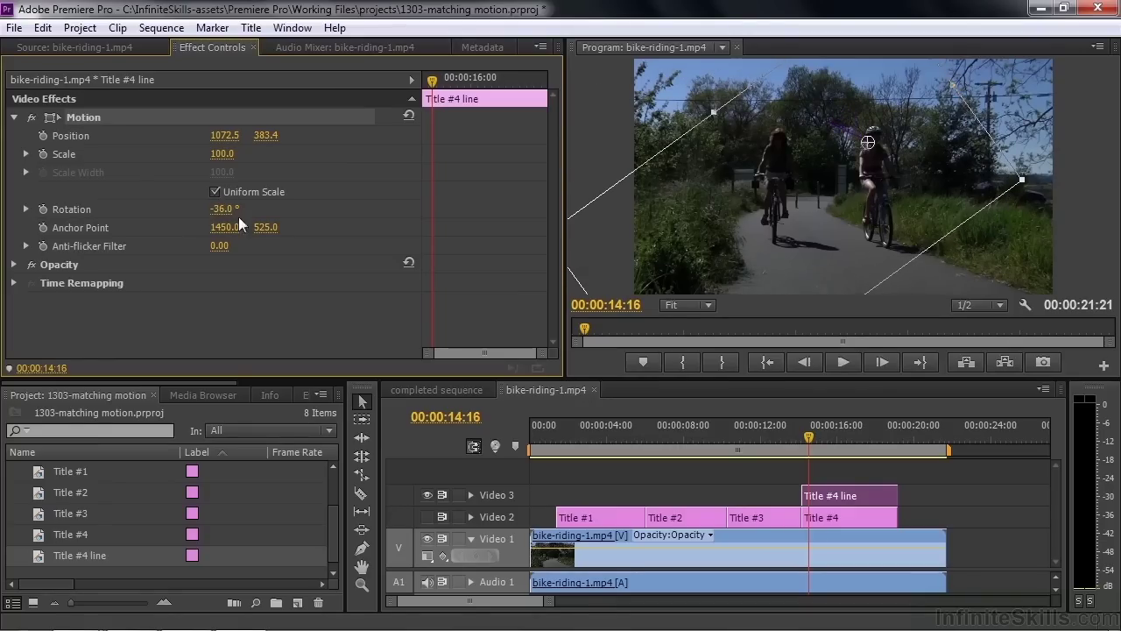
Step: Turn on Position, Scale and Rotation keyframing for Title #4 line at 00:00:14:16
left_click(43, 135)
left_click(43, 153)
left_click(43, 209)
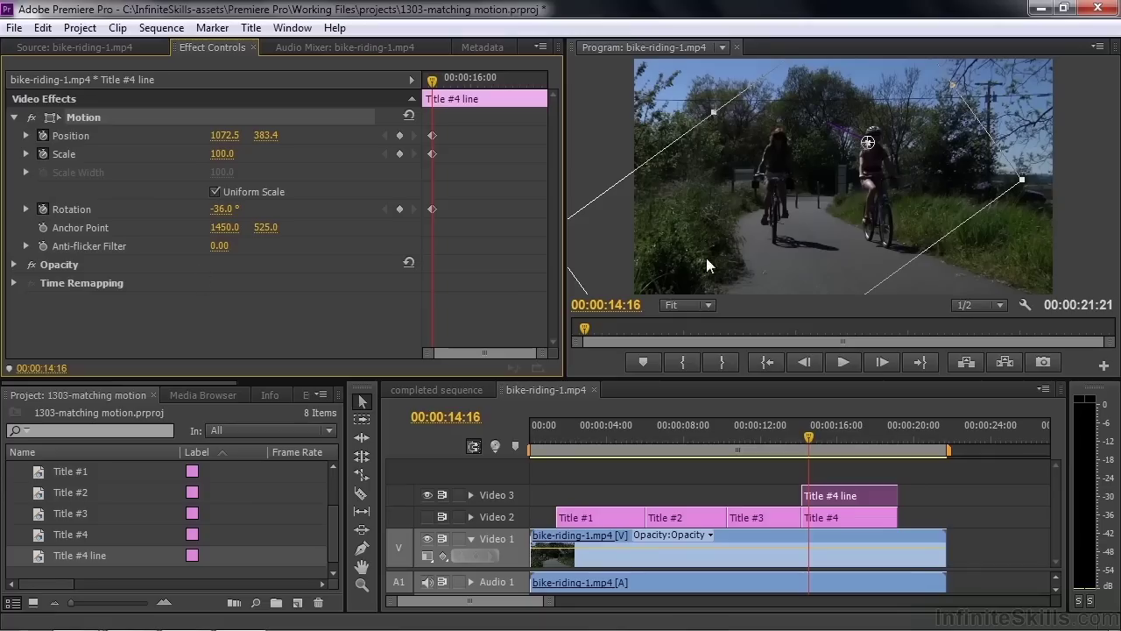
Step: Reposition Title #4 line to follow the cyclist's head at 00:00:15:25, and to 1542.4, 226.8 at 00:00:16:16
left_click_drag(812, 436, 835, 440)
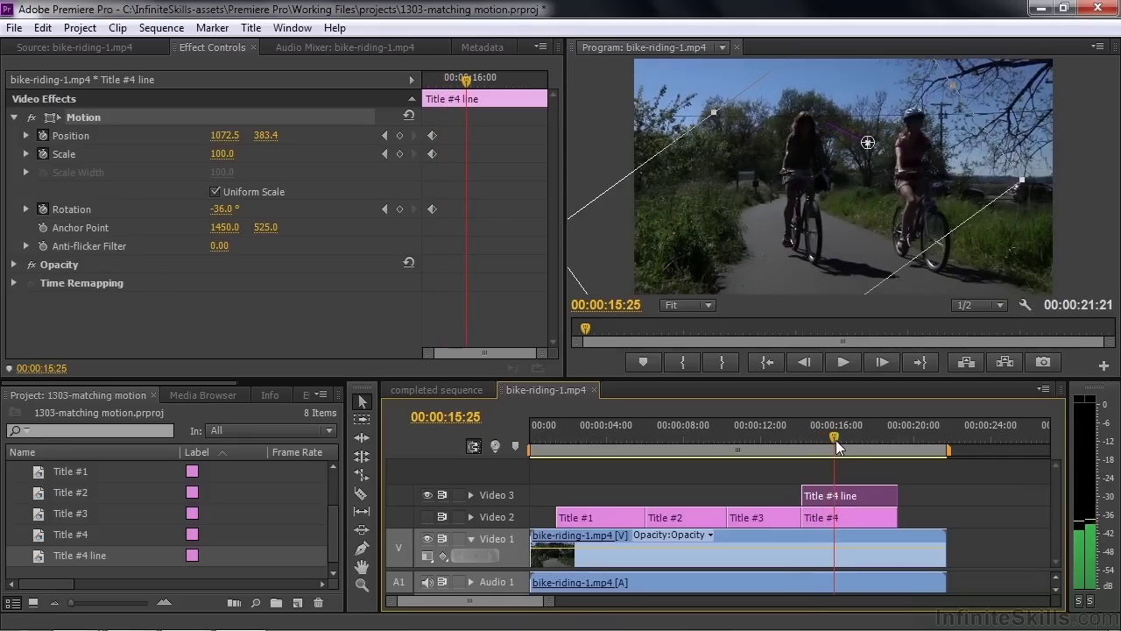
left_click_drag(760, 269, 793, 253)
left_click_drag(838, 432, 849, 438)
left_click_drag(758, 287, 830, 238)
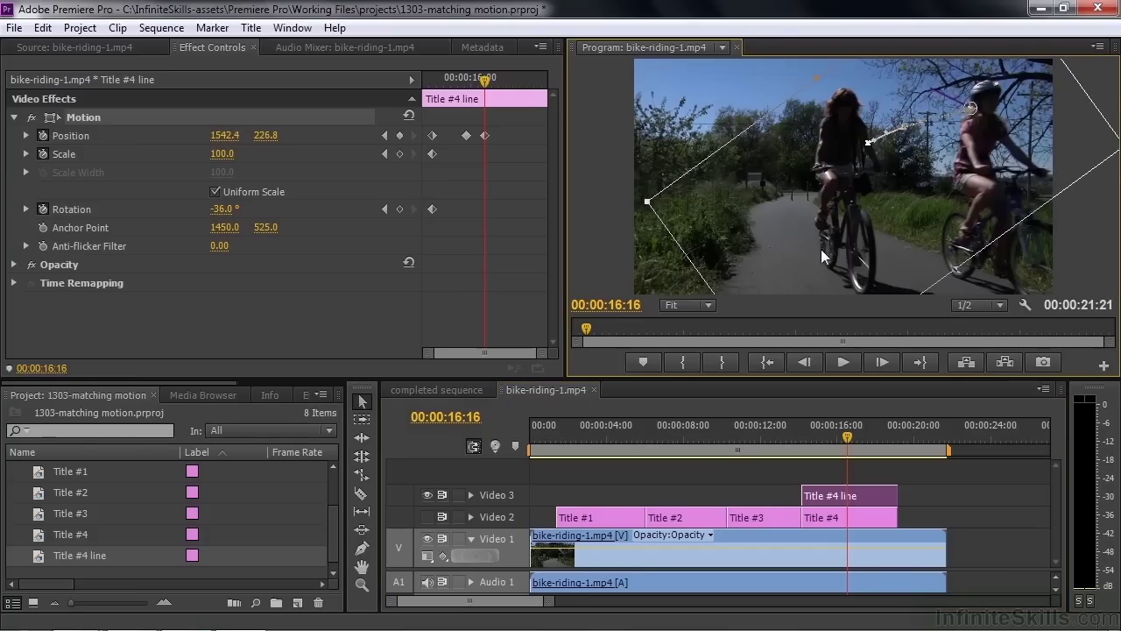
Step: Using a 10% program view, move Title #4 line out of the frame to 2212.4, 46.8 at 00:00:17:06, and restore the Fit view
left_click(706, 305)
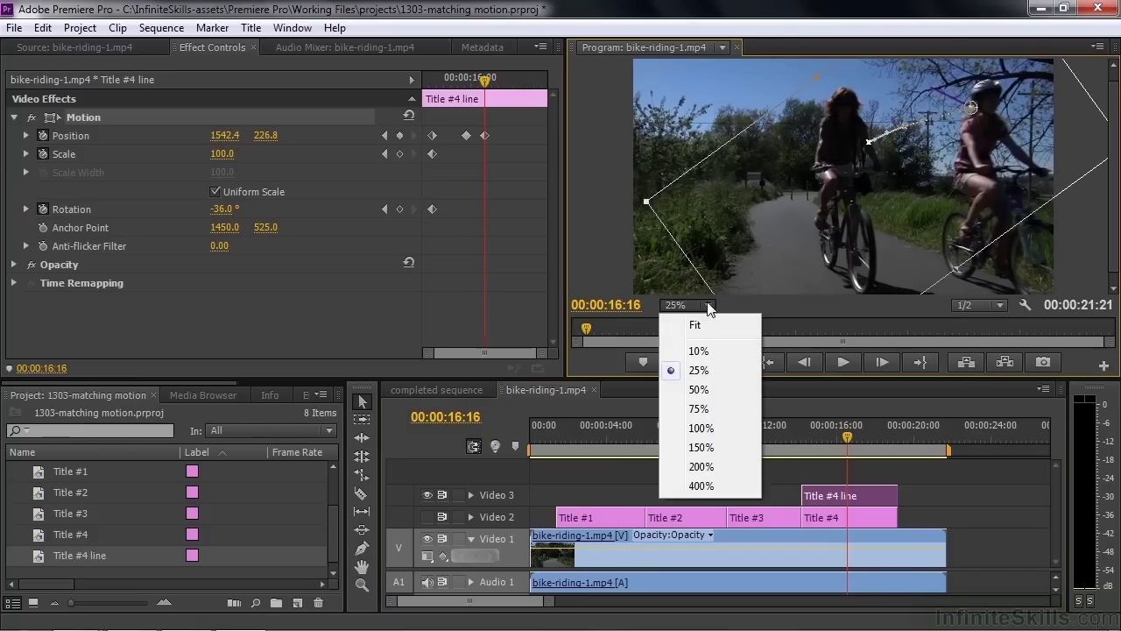
left_click(703, 348)
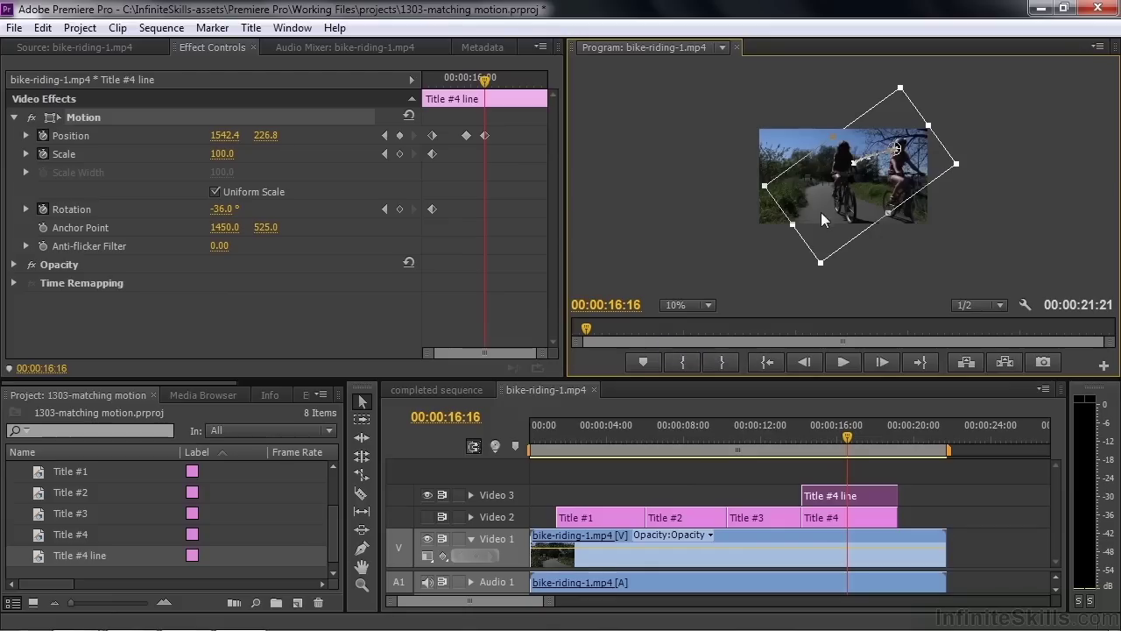
left_click(848, 431)
key("space")
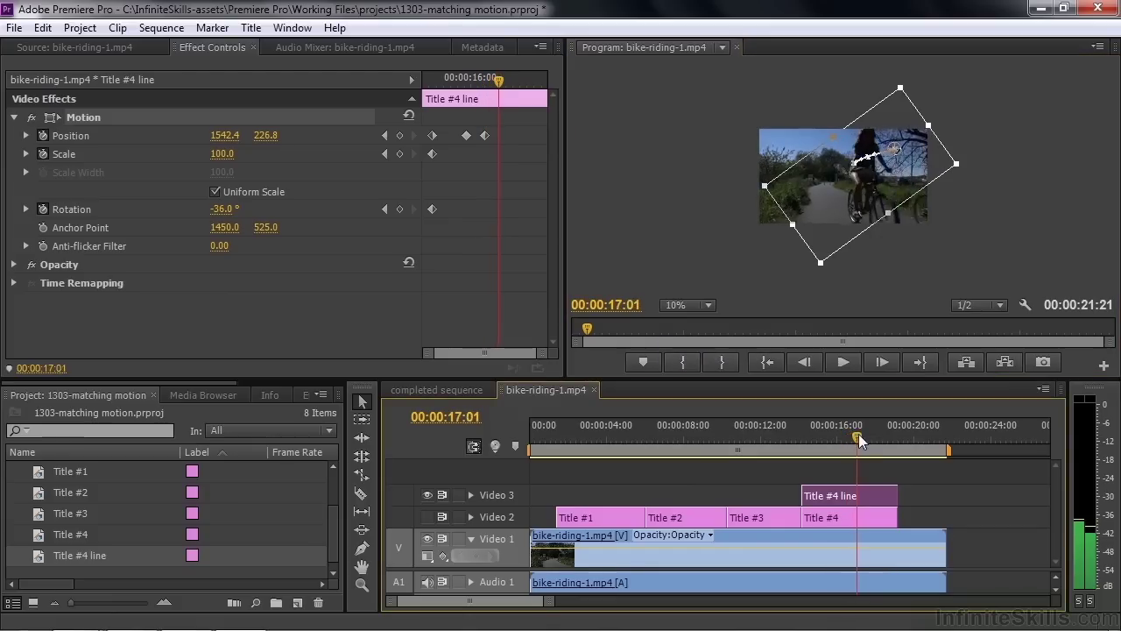
left_click_drag(843, 236, 903, 219)
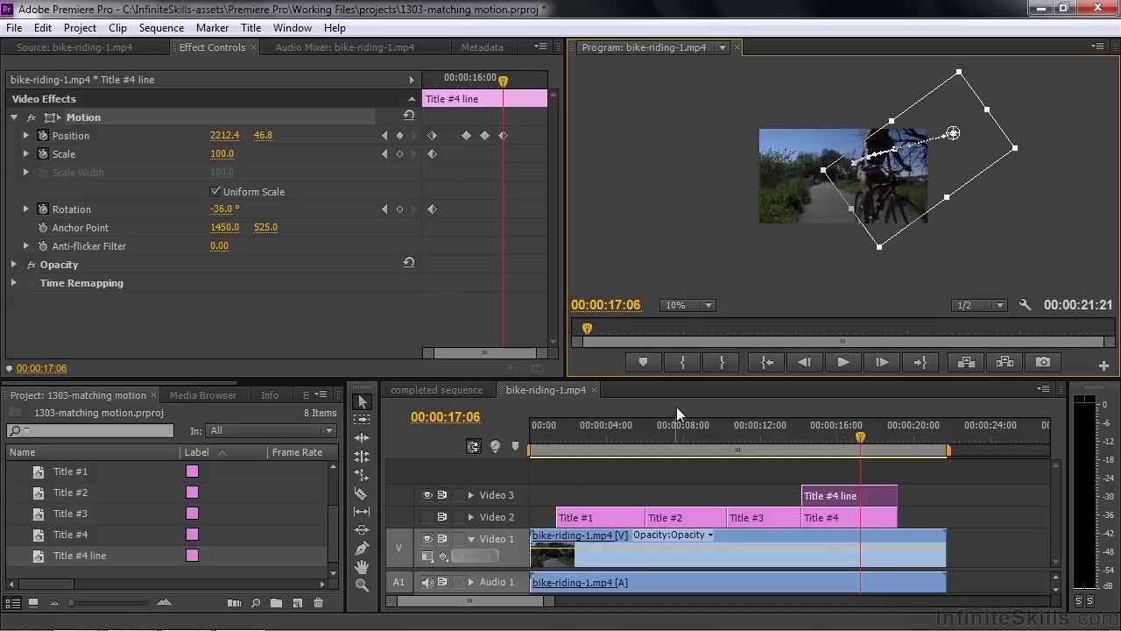
left_click(705, 305)
left_click(673, 322)
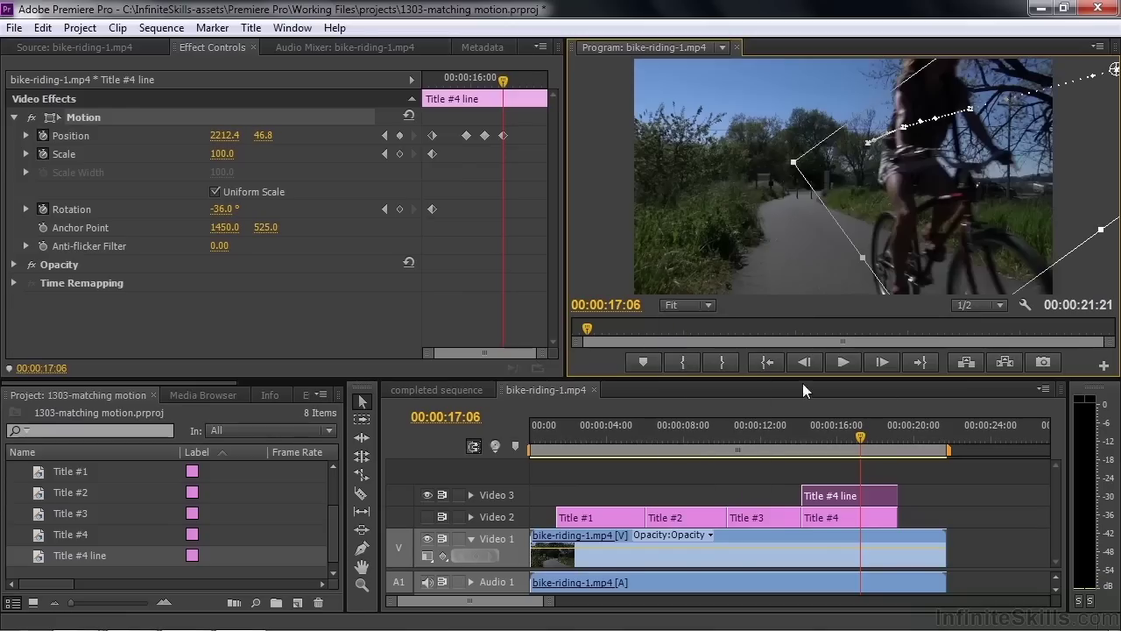
Step: At 00:00:16:22, set the rotation of Title #4 line to -109.0° and its scale to 210.0
mouse_move(854, 441)
left_mouse_down()
mouse_move(830, 447)
mouse_move(848, 438)
left_mouse_up()
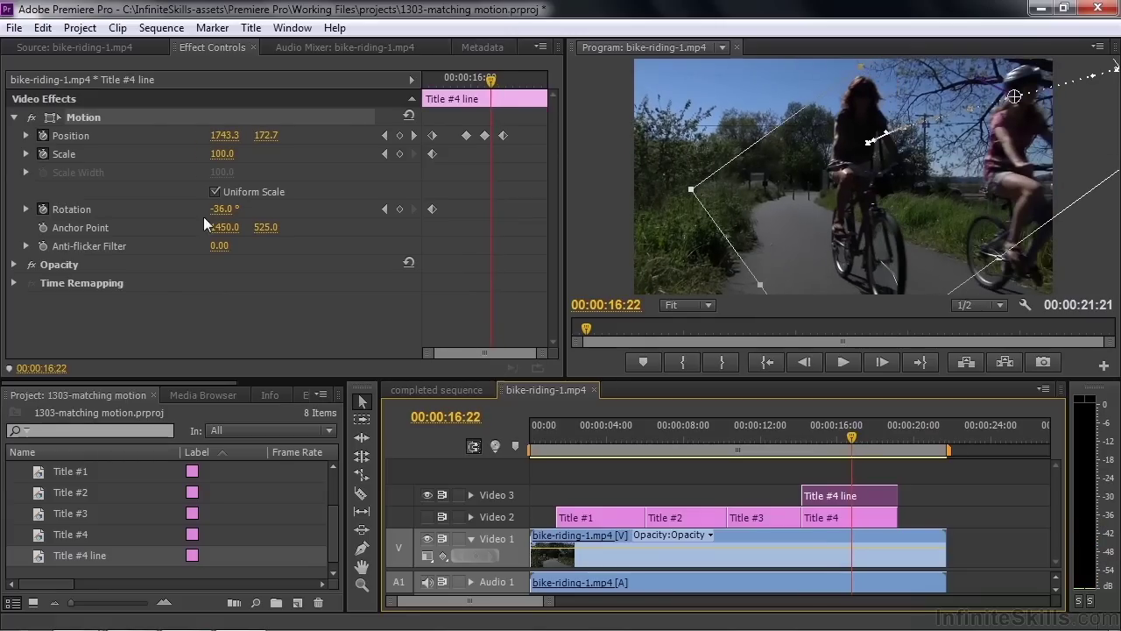
left_click_drag(224, 215, 160, 214)
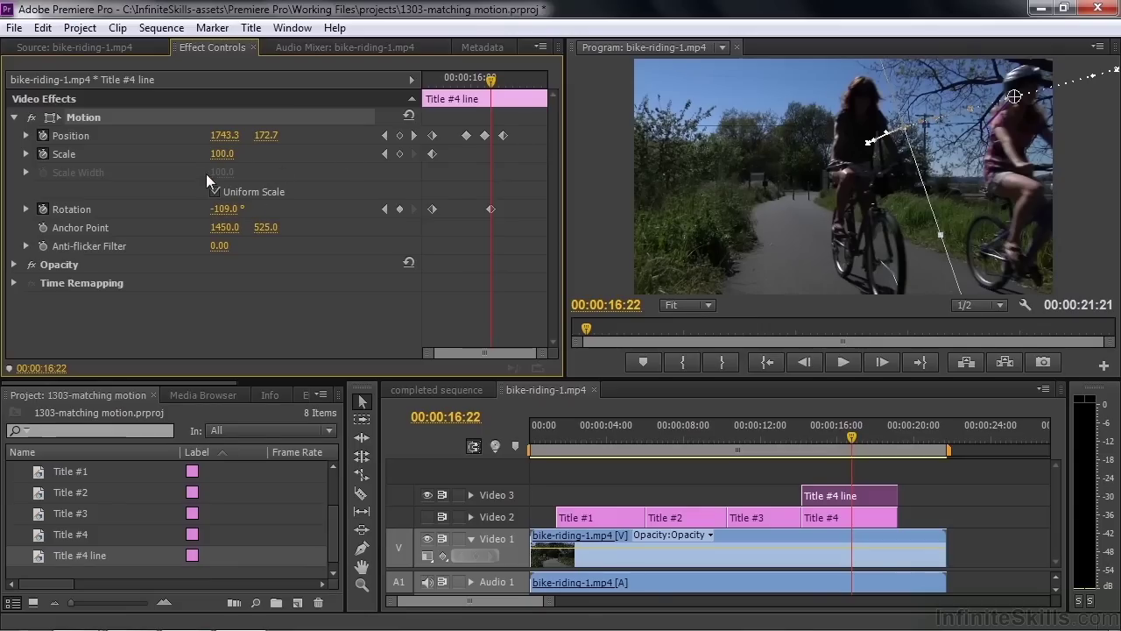
left_click_drag(222, 159, 318, 159)
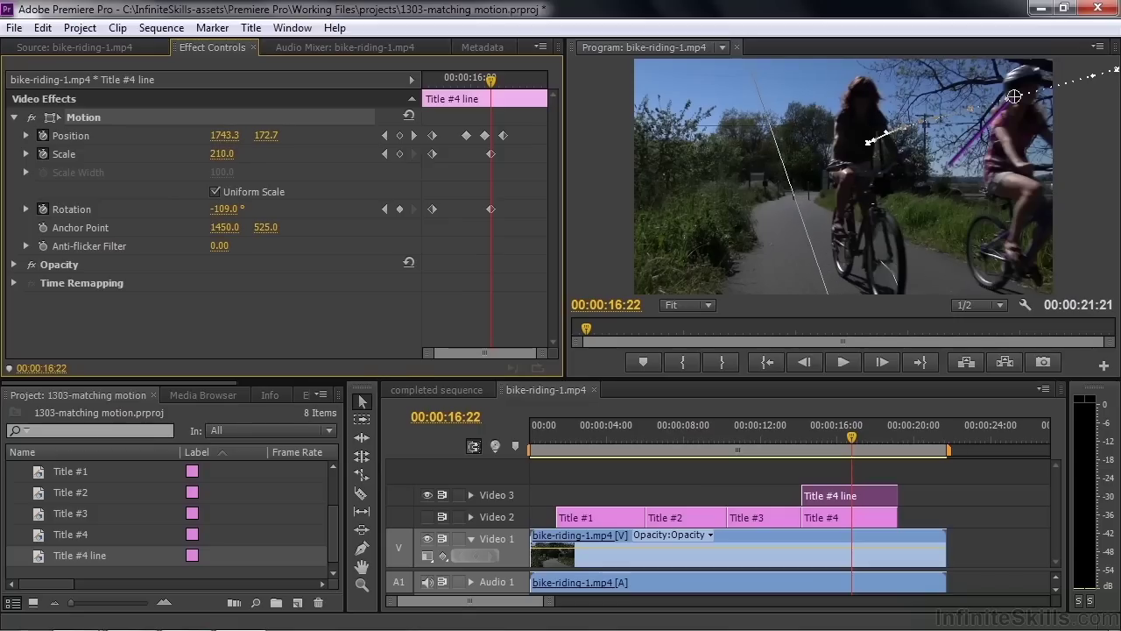
Step: Show Video 2 again and, at 00:00:14:22, set Title #4's anchor point to 960.0, 291.0 near the text
left_click_drag(854, 437, 817, 434)
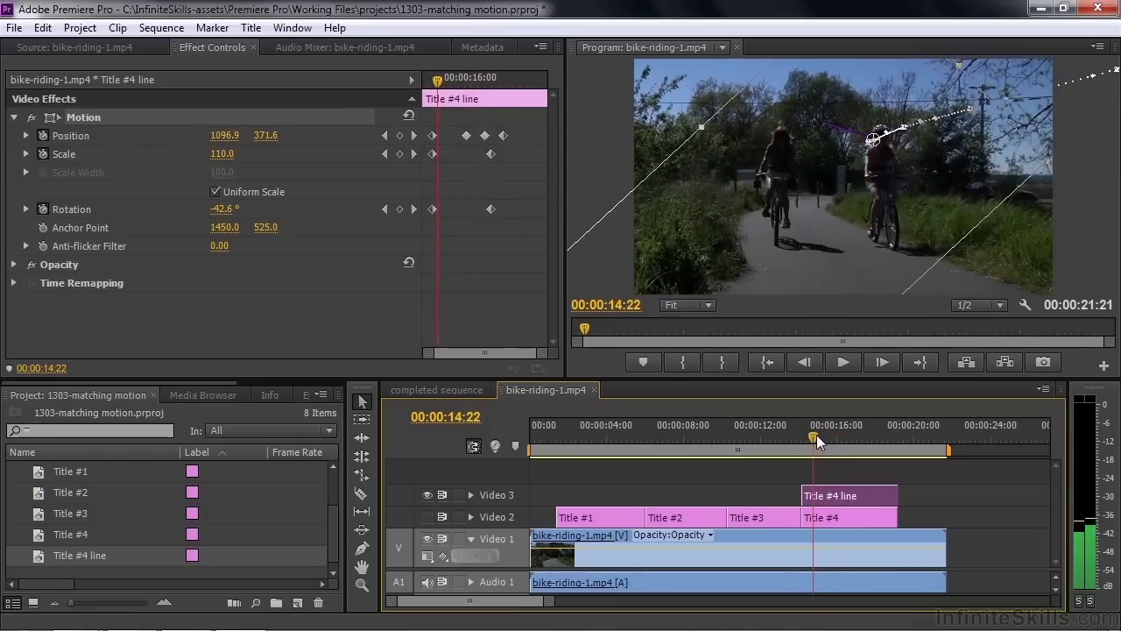
left_click(429, 517)
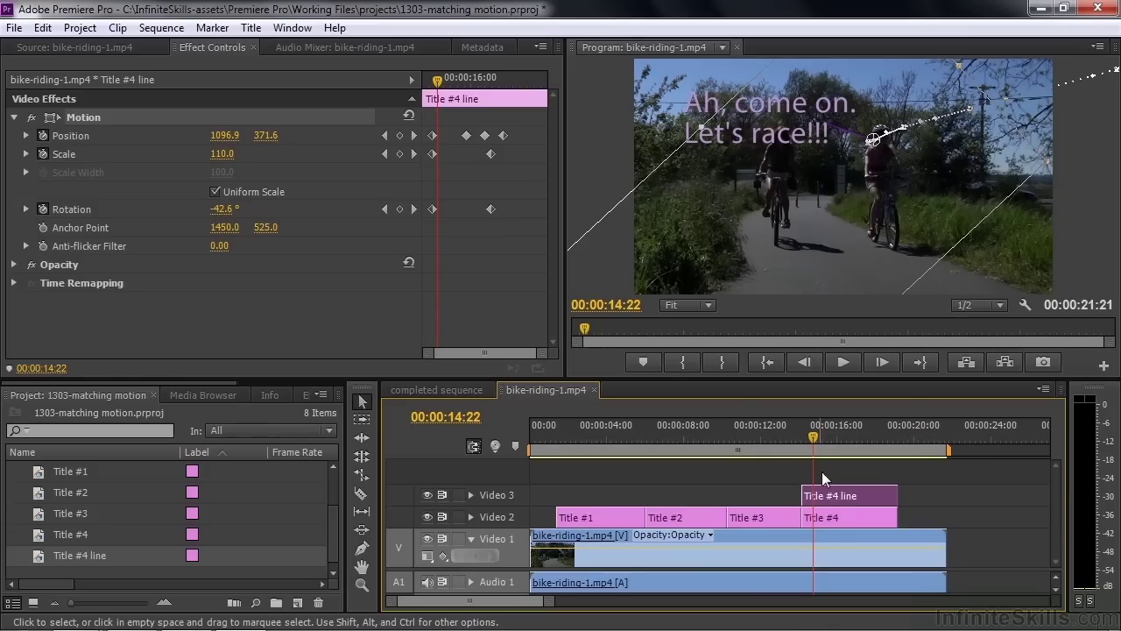
left_click(824, 518)
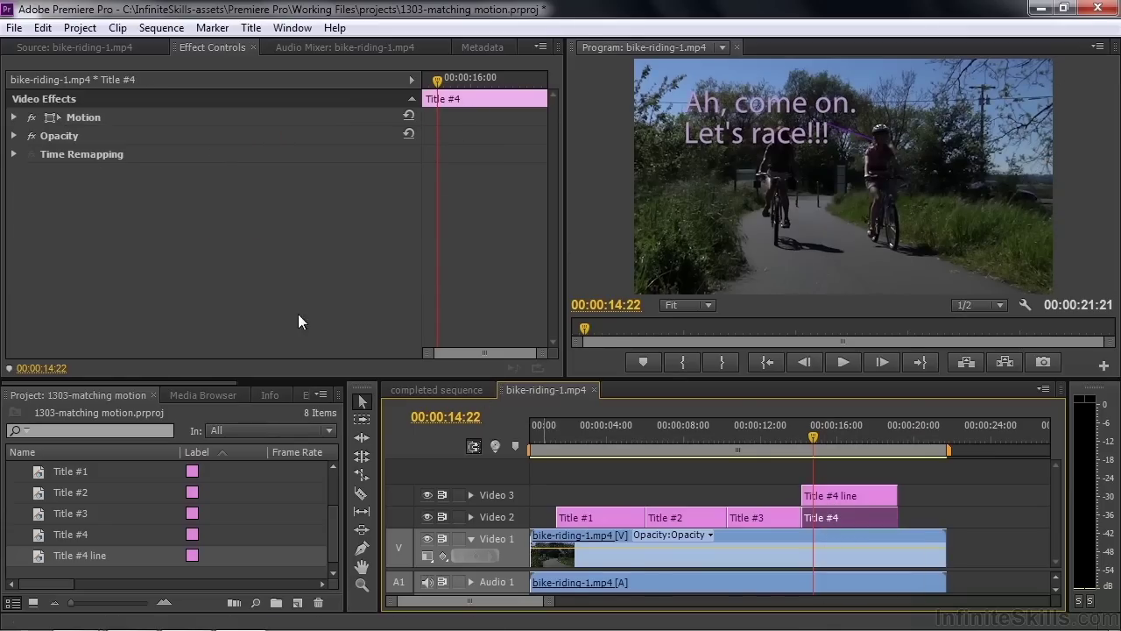
left_click(14, 117)
left_click(75, 119)
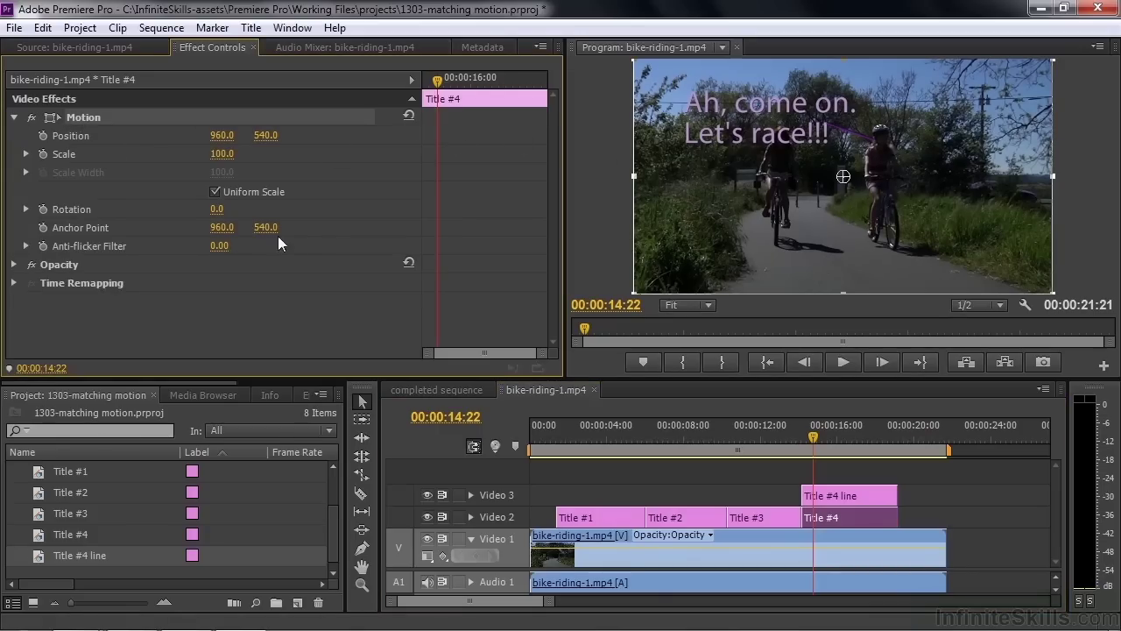
left_click_drag(266, 227, 48, 227)
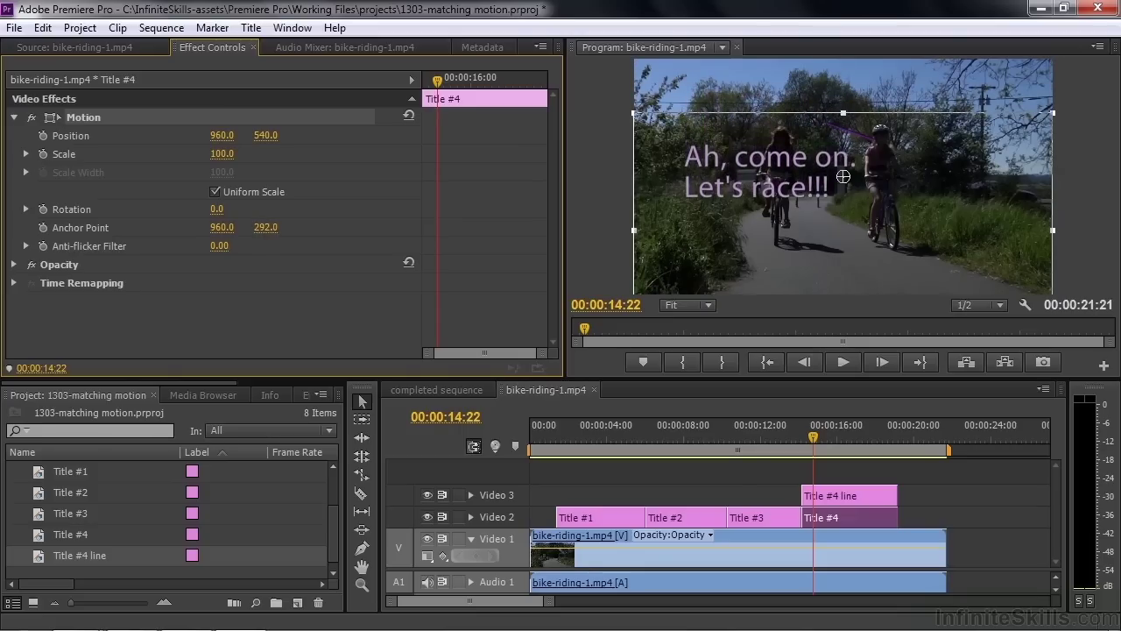
Step: Move Title #4 to 871.6, 291.1, and turn on Position and Scale keyframing at 00:00:14:12 with Scale set to 105.0
left_click_drag(836, 246, 820, 198)
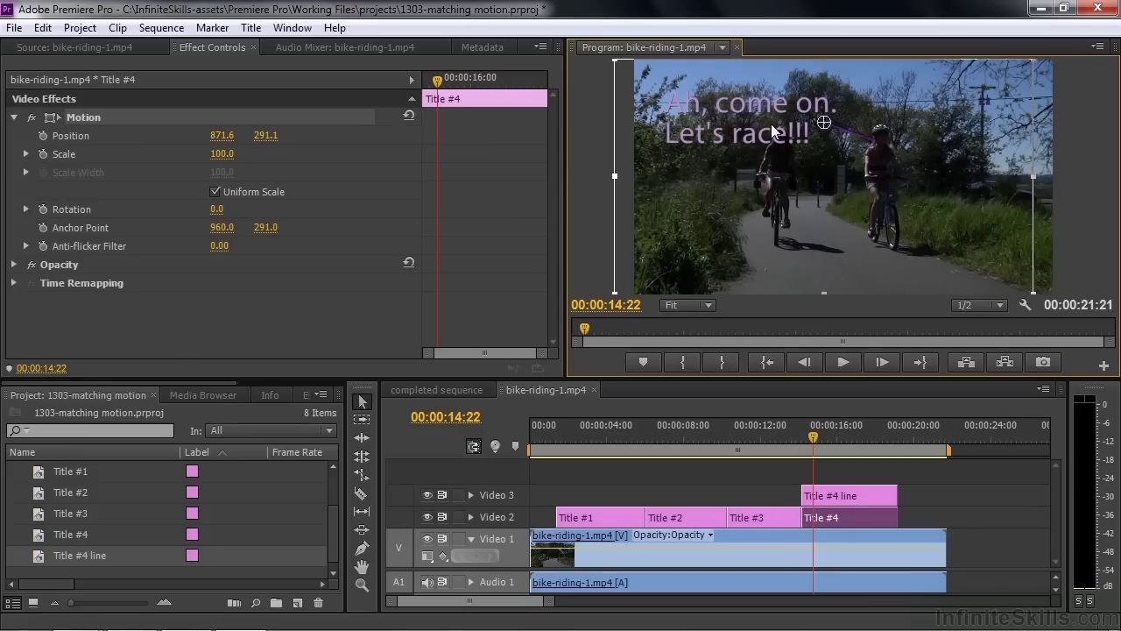
left_click(826, 518)
left_click(824, 500)
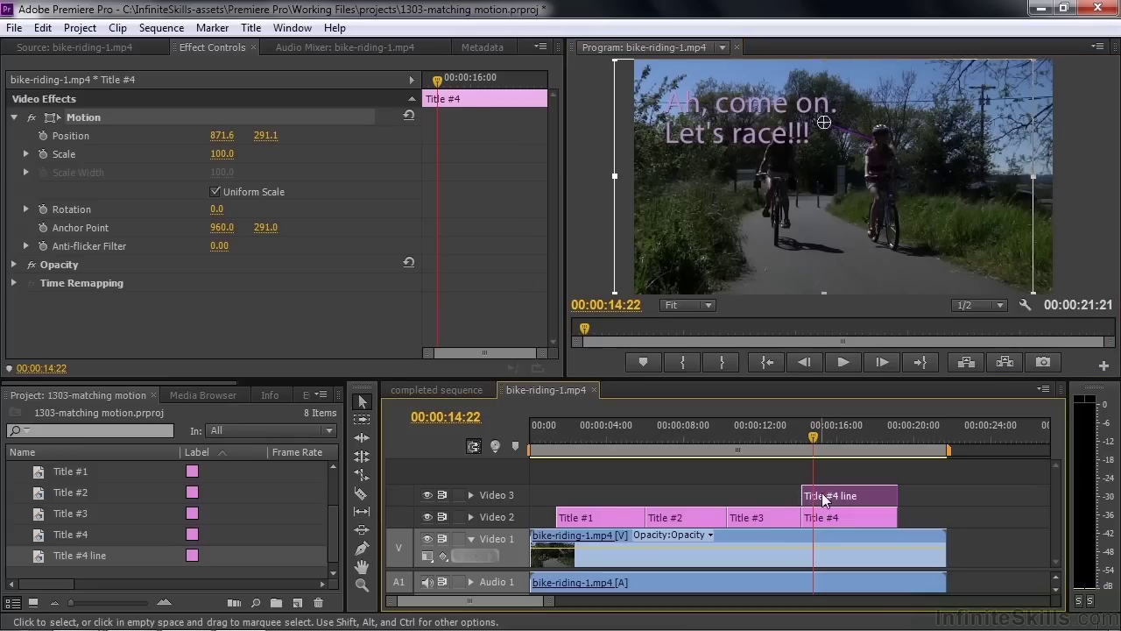
left_click(793, 518)
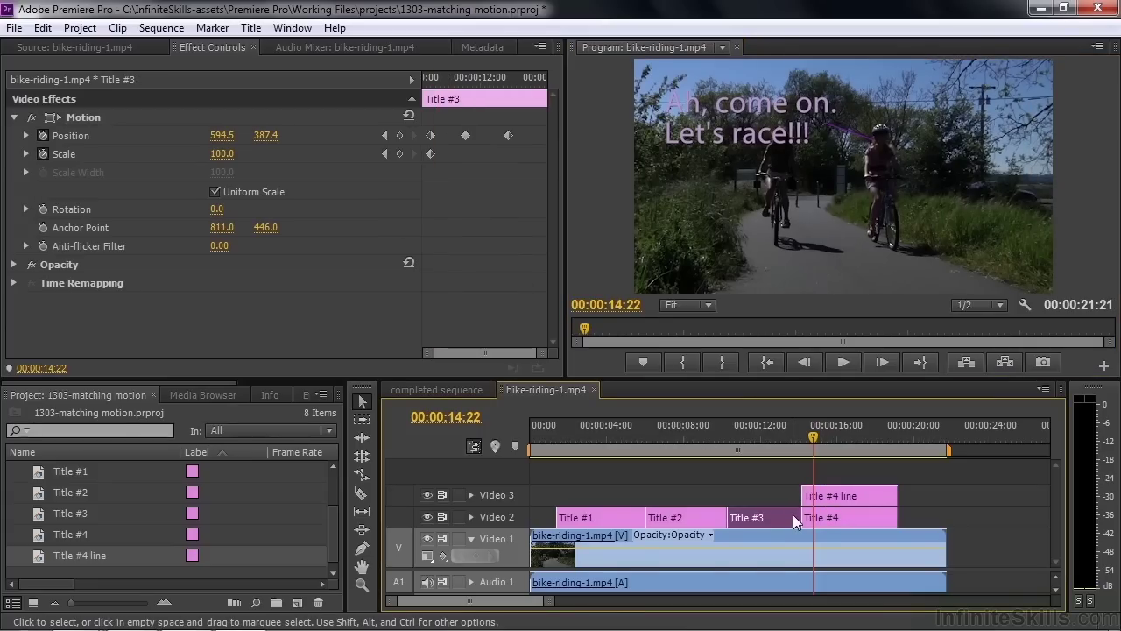
mouse_move(813, 449)
left_mouse_down()
mouse_move(723, 458)
mouse_move(809, 459)
left_mouse_up()
left_click(808, 517)
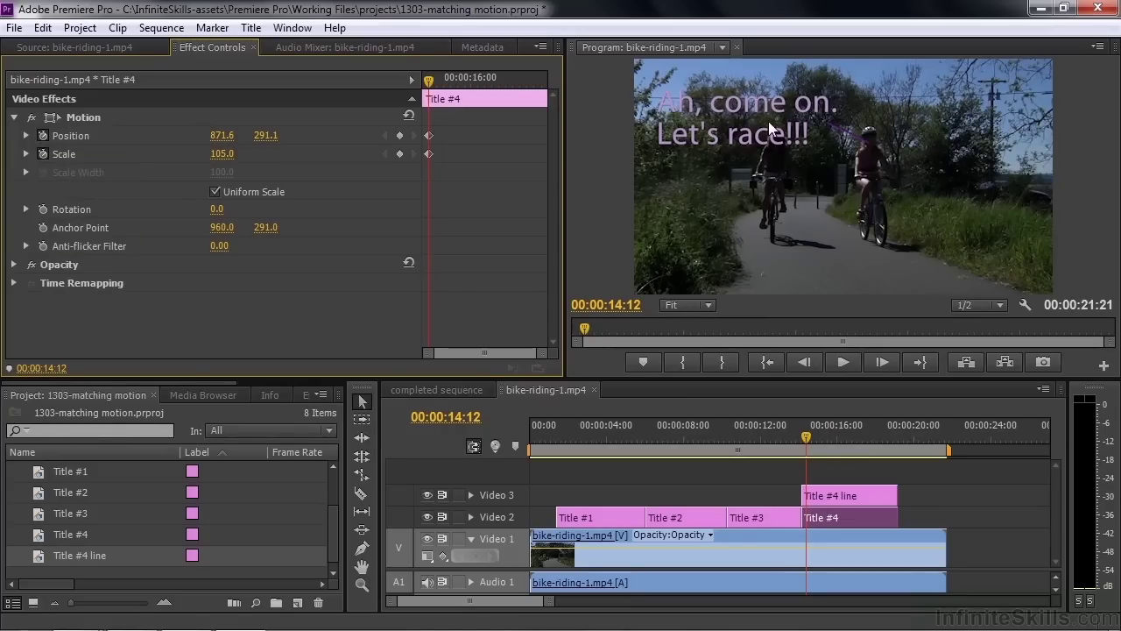
Step: Reposition Title #4 to 927.9, 419.6 at 00:00:15:27, and move it farther along with the cyclist about half a second after that
left_click_drag(807, 435, 835, 436)
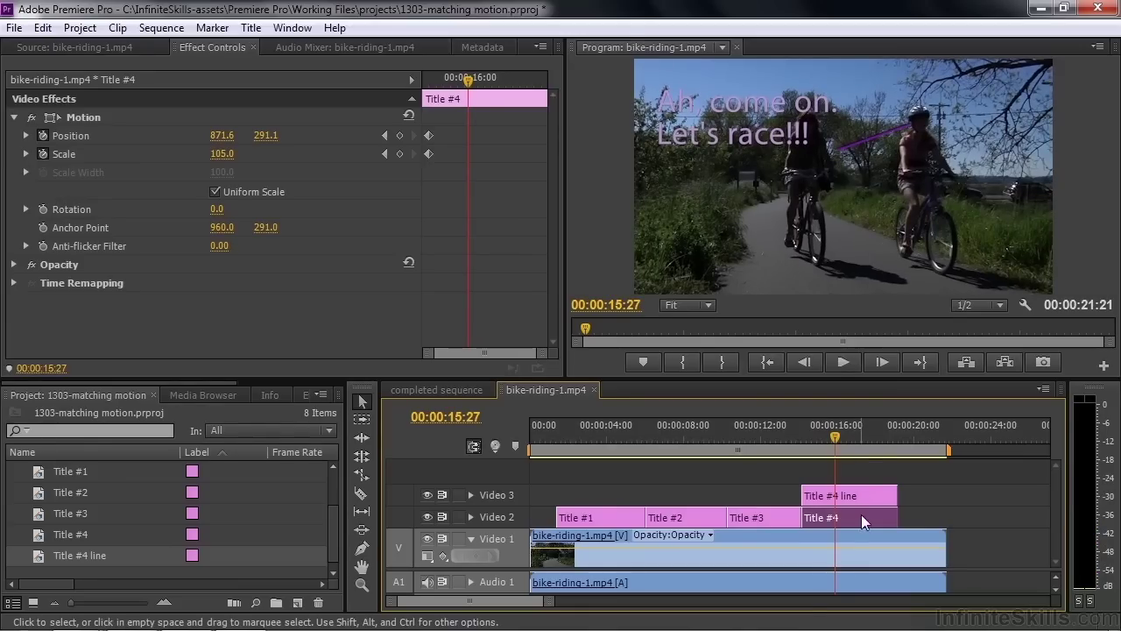
left_click(91, 118)
left_click_drag(777, 163, 790, 190)
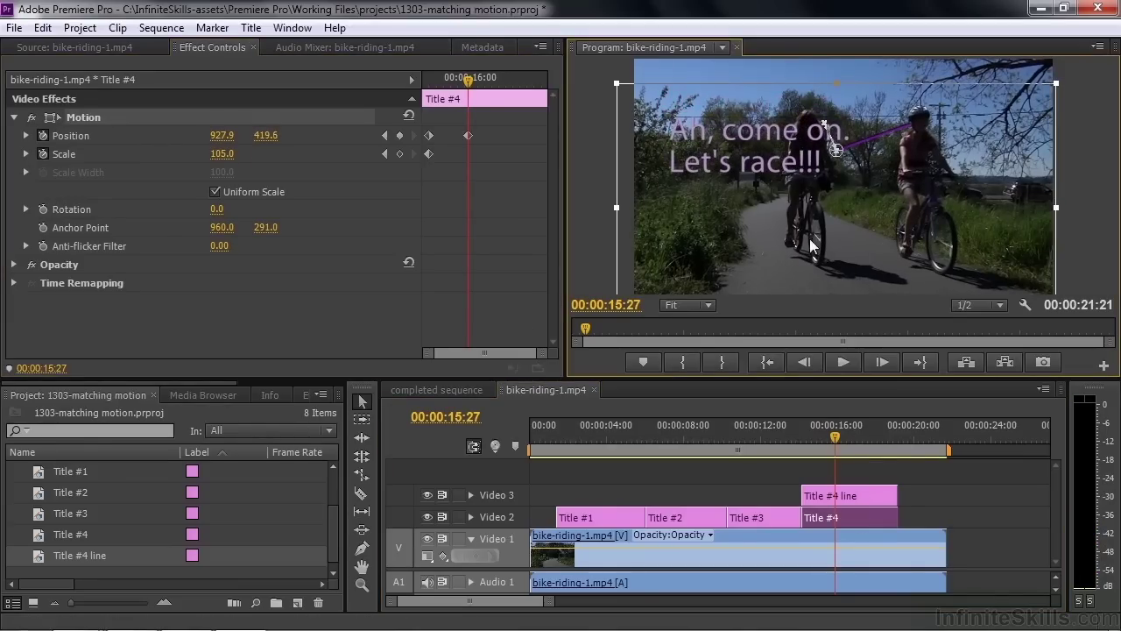
left_click(844, 439)
left_click_drag(846, 442, 848, 440)
left_click_drag(753, 242, 818, 259)
Step: At 00:00:17:10, move Title #4 to 1835.6, 588.2 and set its scale to 157.0
left_click_drag(845, 439, 863, 440)
left_click_drag(817, 294, 955, 315)
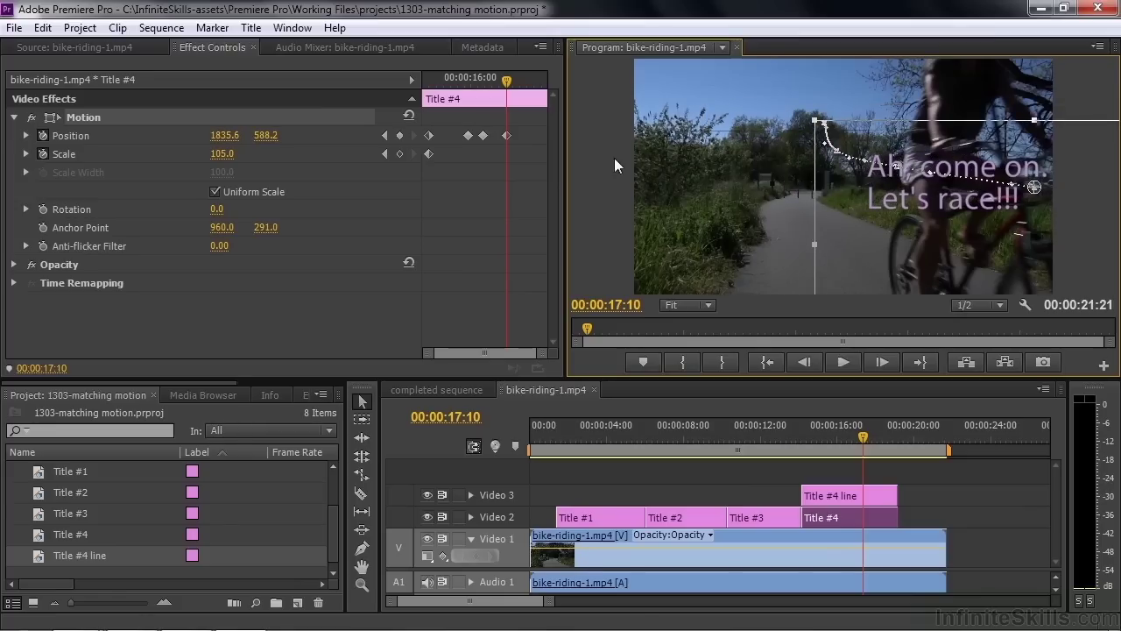
left_click_drag(223, 154, 270, 153)
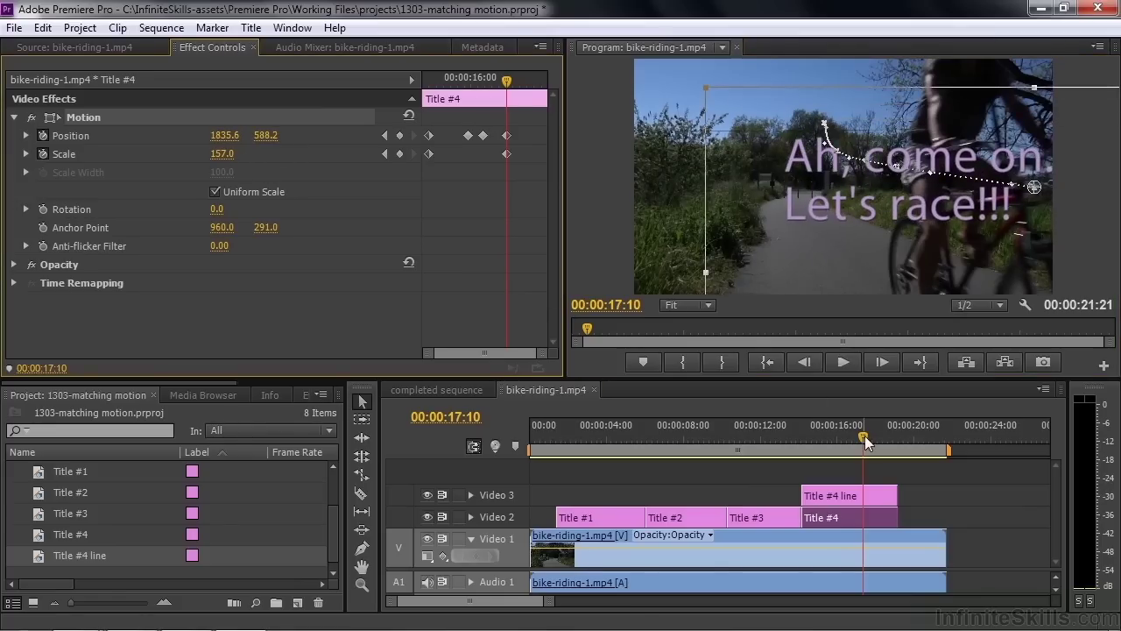
Step: At 00:00:18:02, move Title #4 partly out of the frame to position 2755.5, 728.7
left_click_drag(865, 435, 878, 433)
left_click_drag(837, 257, 1021, 286)
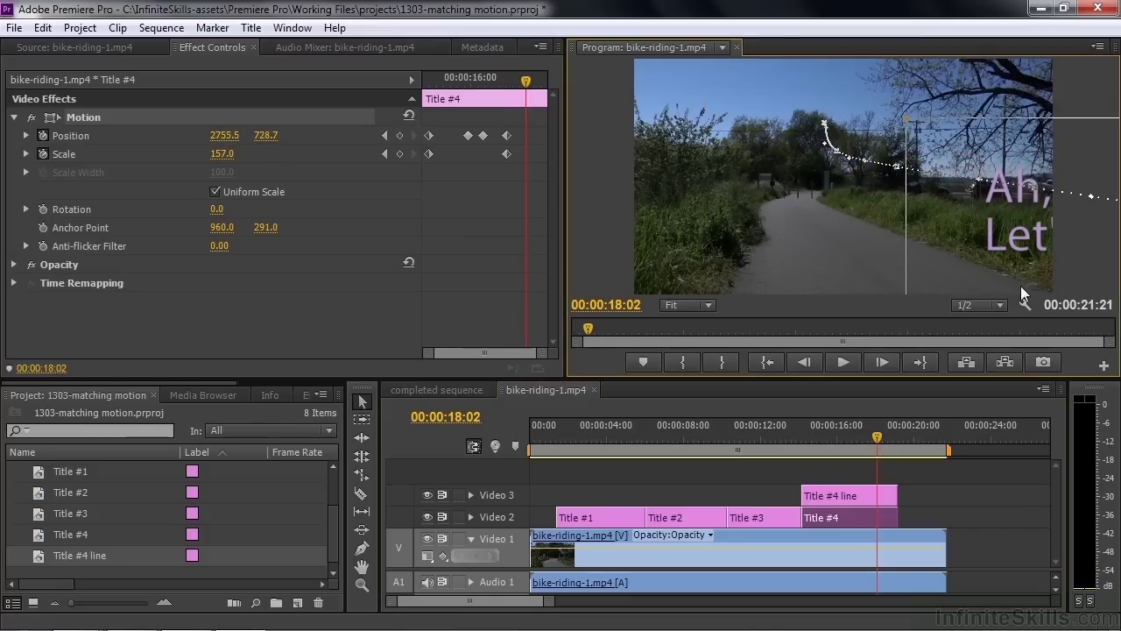
Step: Open the completed sequence and play the Title #4 section to review how the text follows the cyclists
left_click(439, 390)
left_click_drag(818, 438, 780, 439)
key("space")
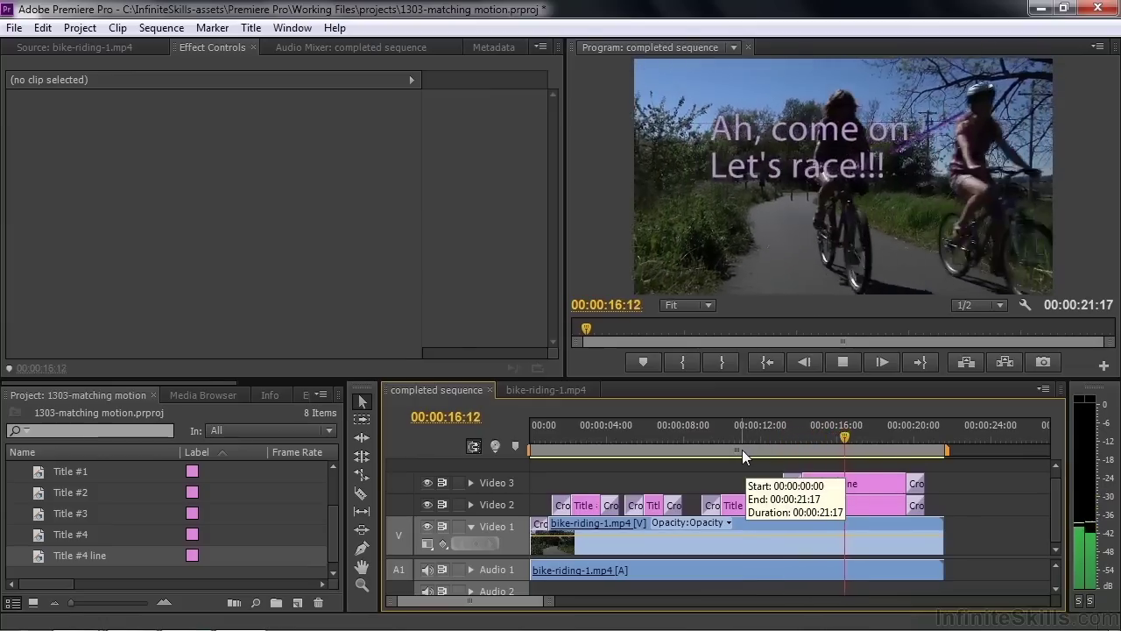
key("space")
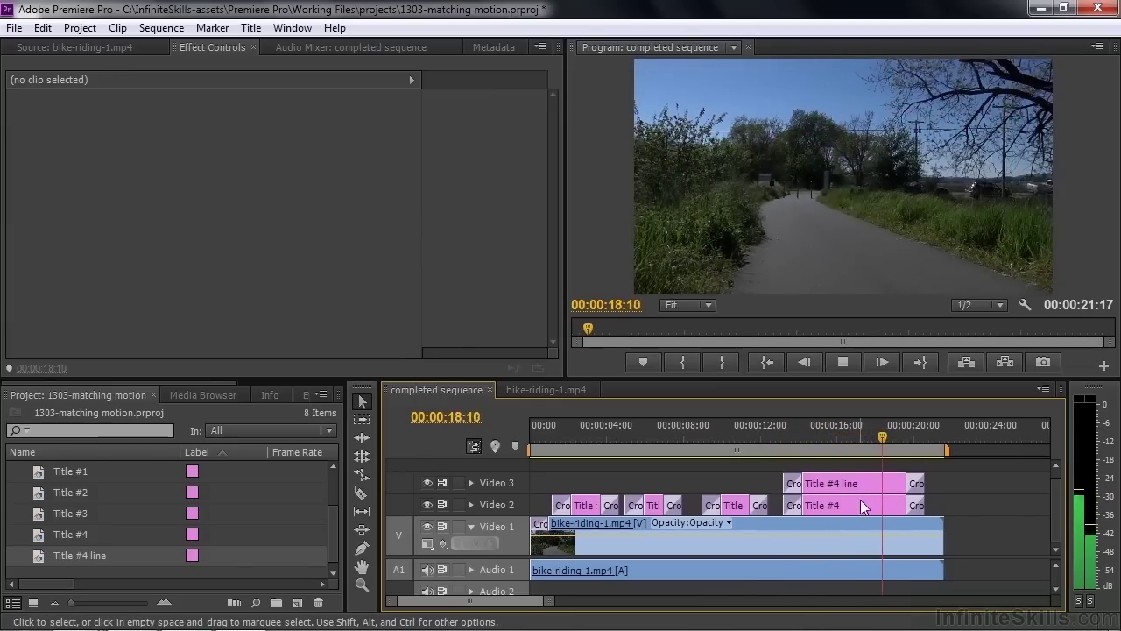
Step: Find the Lens Flare effect and apply it to bike-riding-1.mp4 in the completed sequence, with the playhead at 00:00:03:22
left_click(878, 437)
left_click_drag(878, 437, 602, 440)
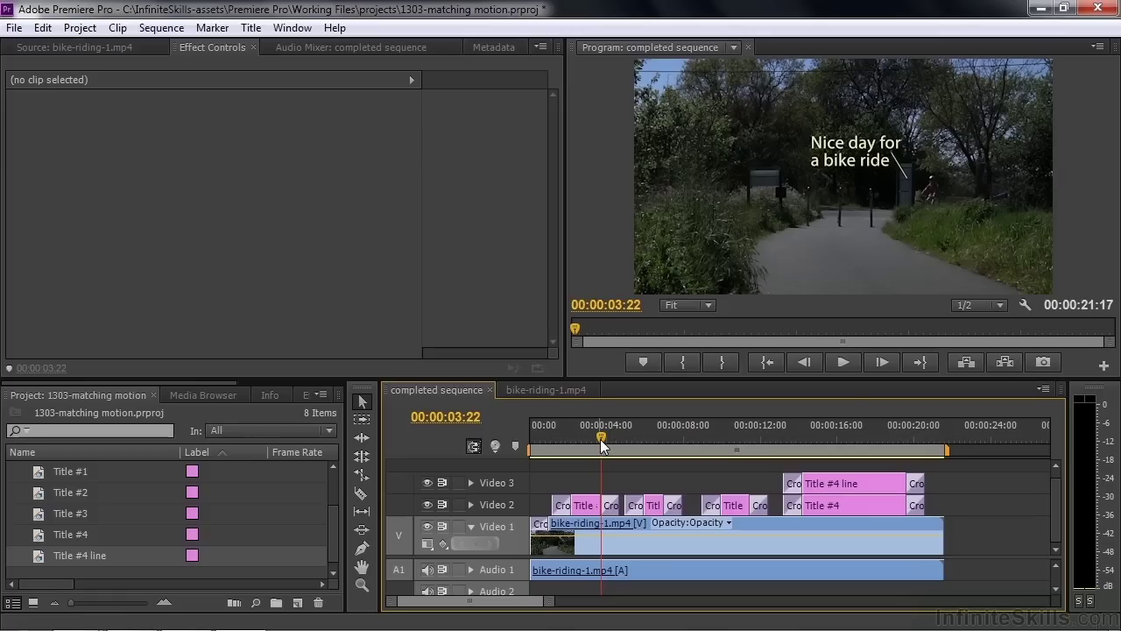
left_click_drag(191, 383, 282, 384)
left_click(198, 399)
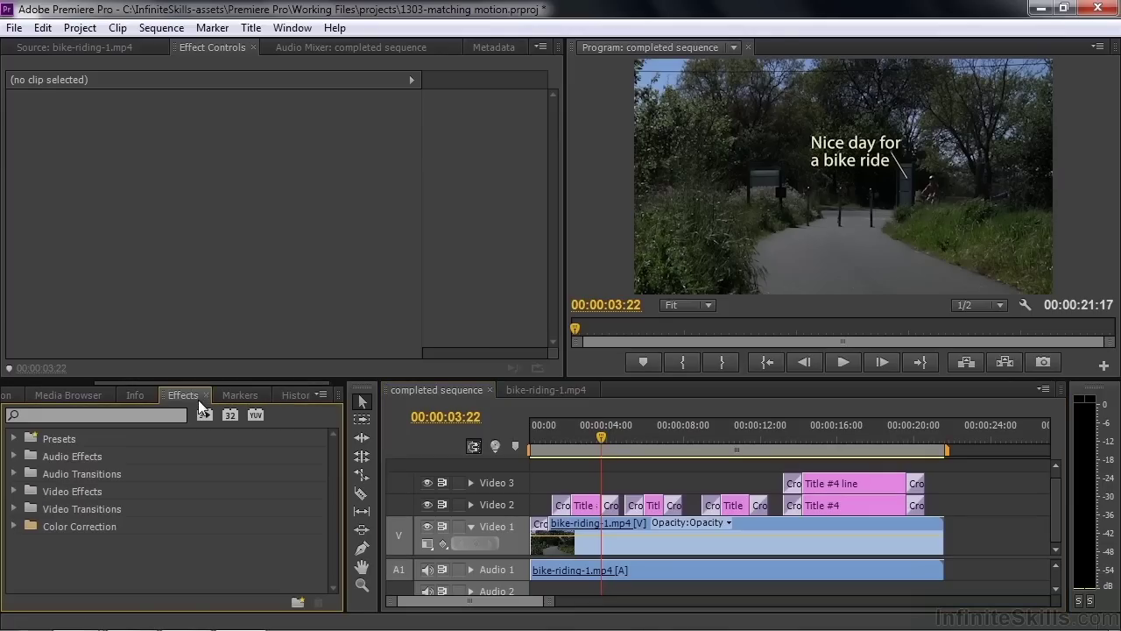
left_click(53, 412)
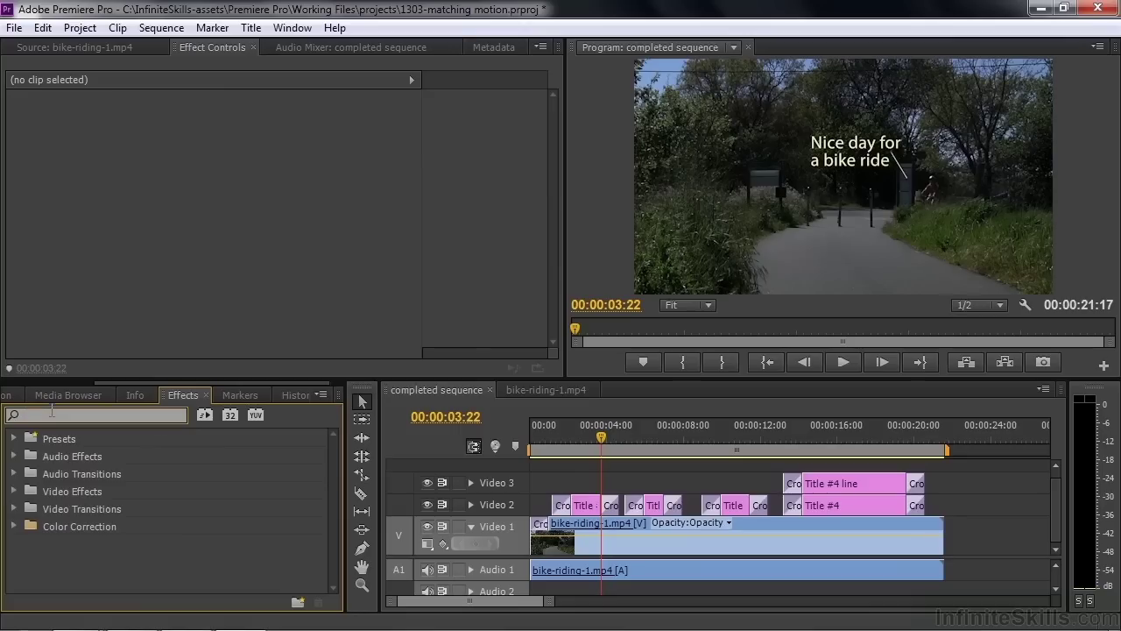
type("lens")
left_click_drag(56, 561, 633, 538)
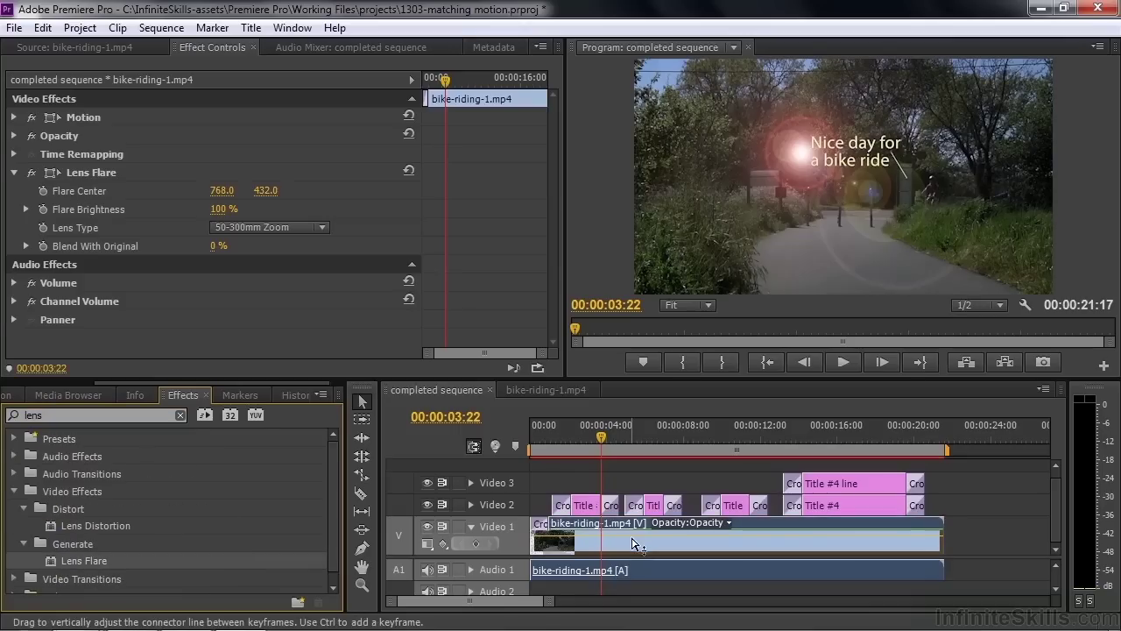
Step: At 00:00:01:07, set Flare Center to 1486.2, 586.2 and Flare Brightness to 32%, and turn on keyframing for both
left_click_drag(614, 448, 555, 449)
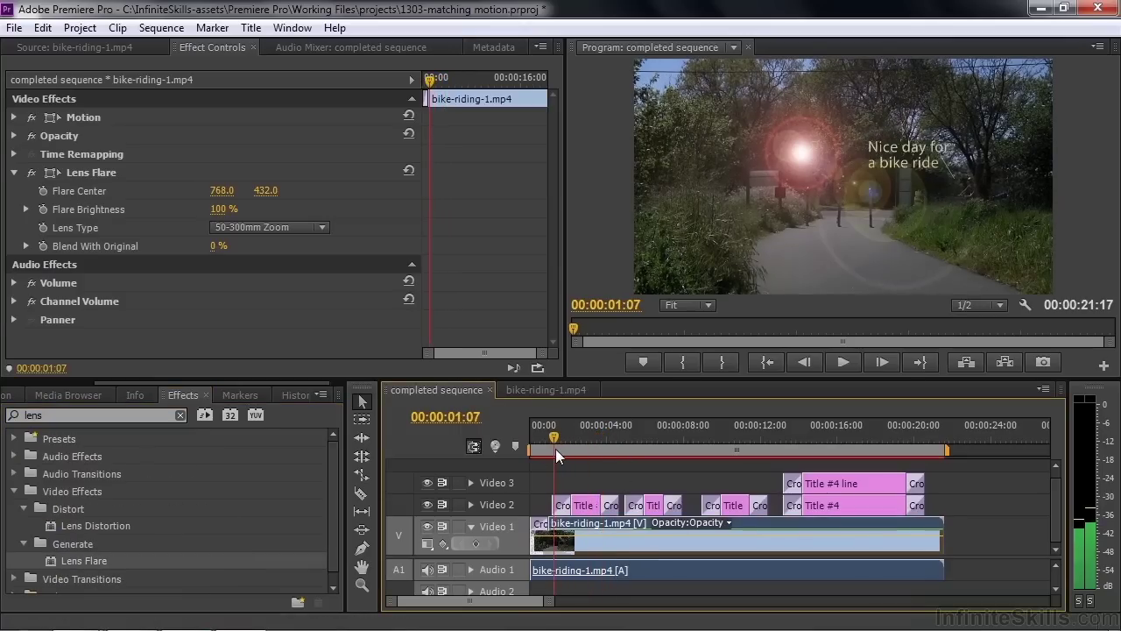
left_click(61, 173)
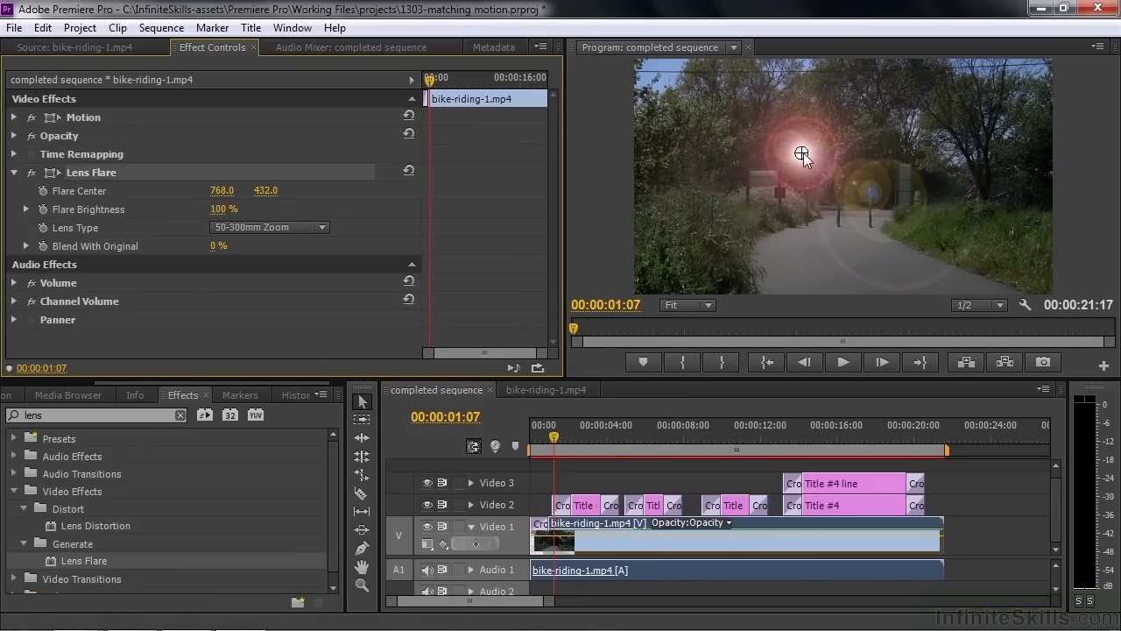
left_click_drag(803, 152, 959, 187)
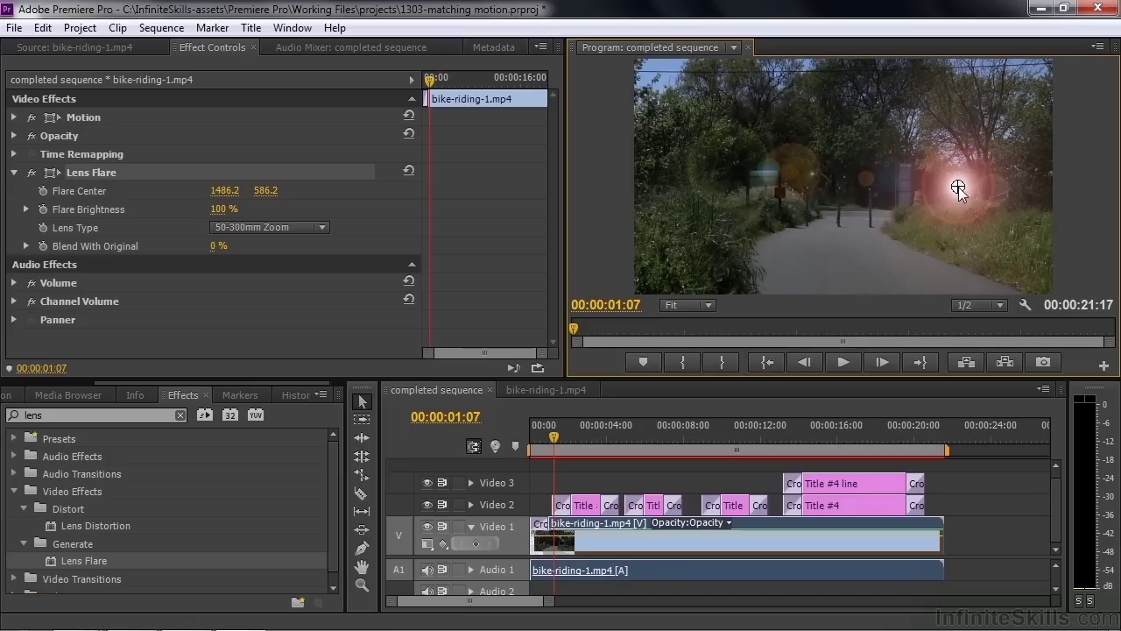
left_click_drag(206, 211, 147, 211)
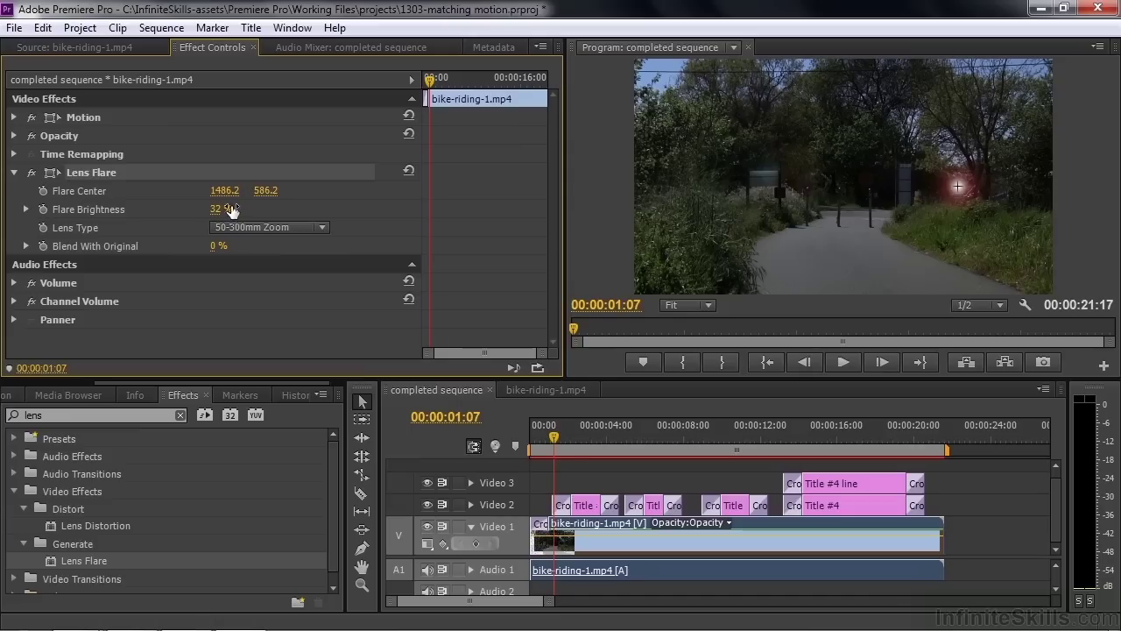
left_click(42, 190)
left_click(42, 210)
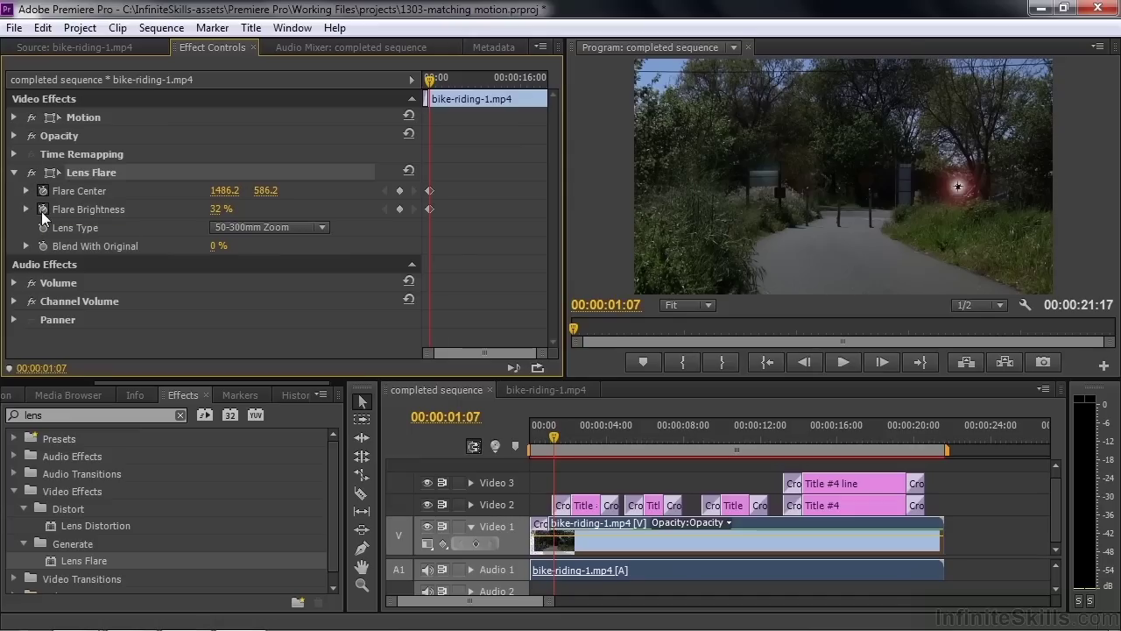
Step: Keyframe the Flare Center along the cyclists' path: 1172.9, 550.0 at 00:00:04:09 and 891.7, 525.9 at 00:00:07:24
left_click(554, 440)
left_click_drag(554, 440, 613, 424)
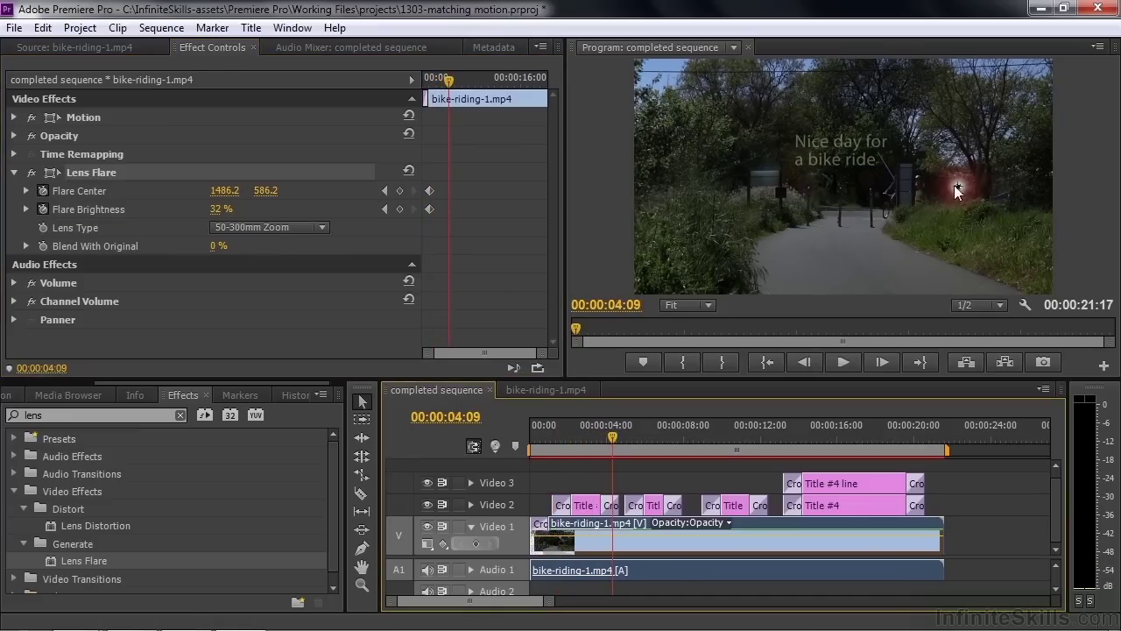
left_click_drag(962, 187, 892, 184)
left_click_drag(613, 436, 680, 435)
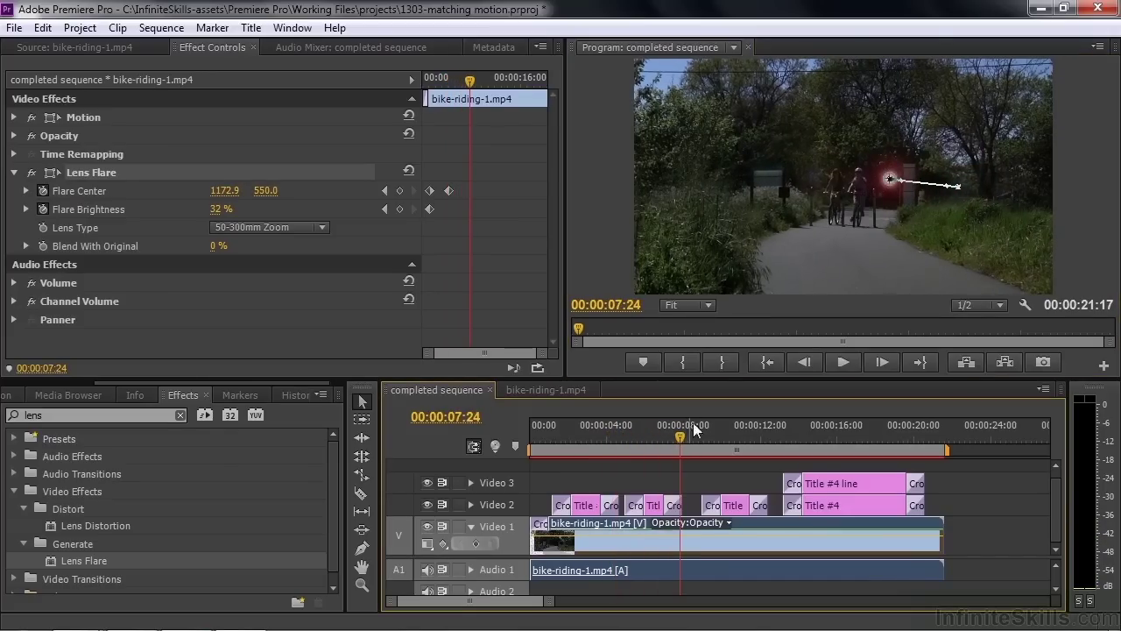
left_click_drag(893, 183, 829, 175)
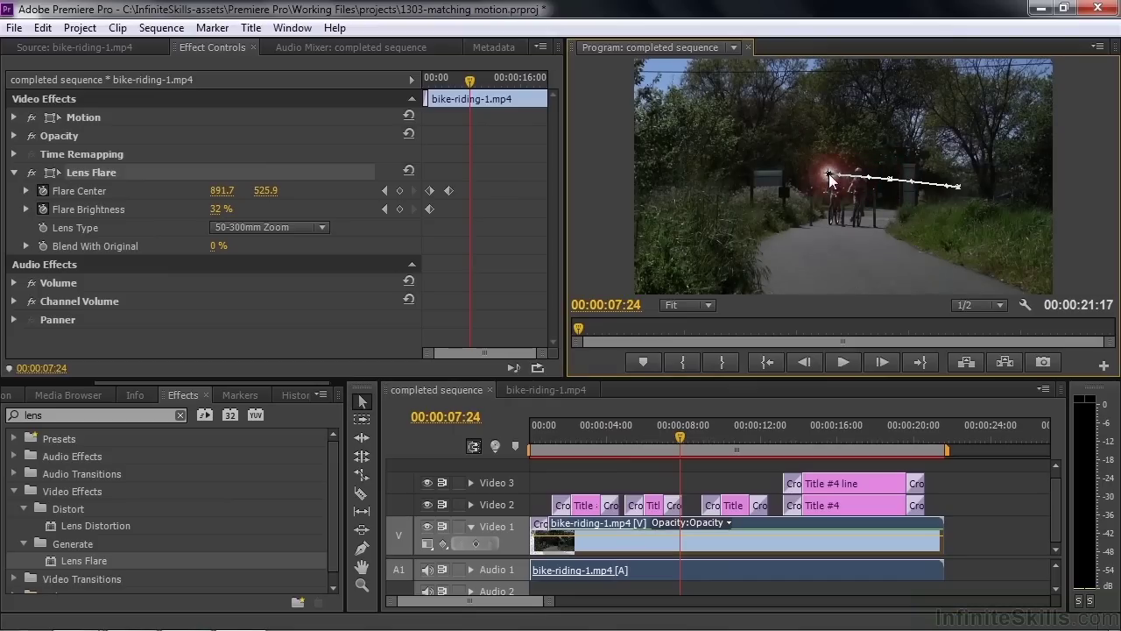
Step: Add a second, higher Flare Brightness keyframe at about 00:00:08:00 and play back the moving lens flare
left_click_drag(678, 438, 660, 450)
key("space")
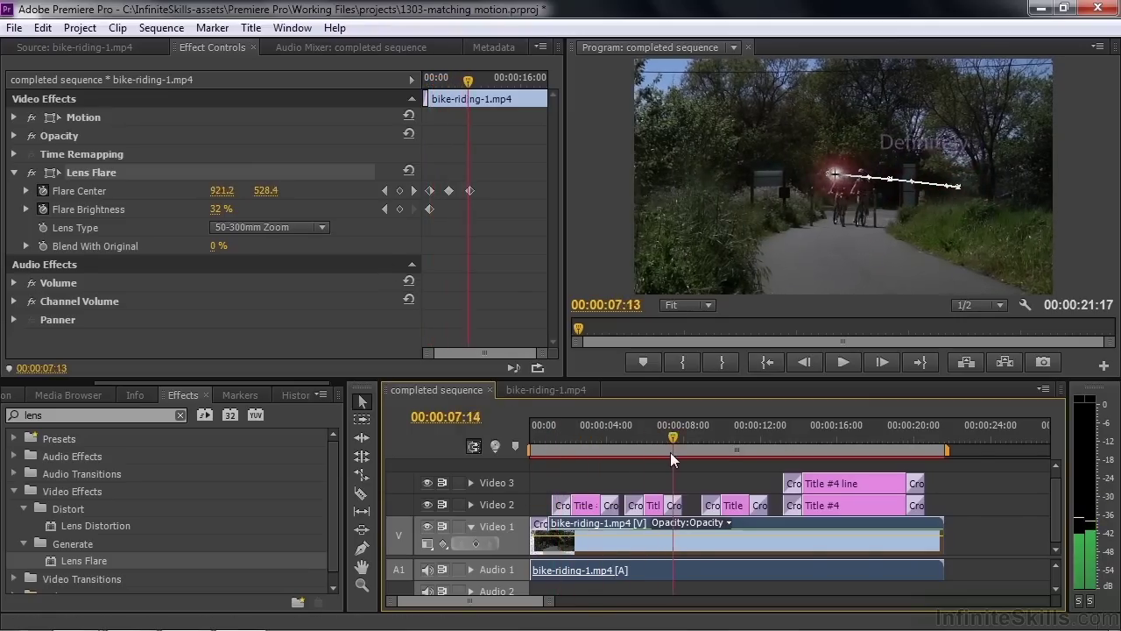
left_click_drag(219, 212, 618, 447)
key("space")
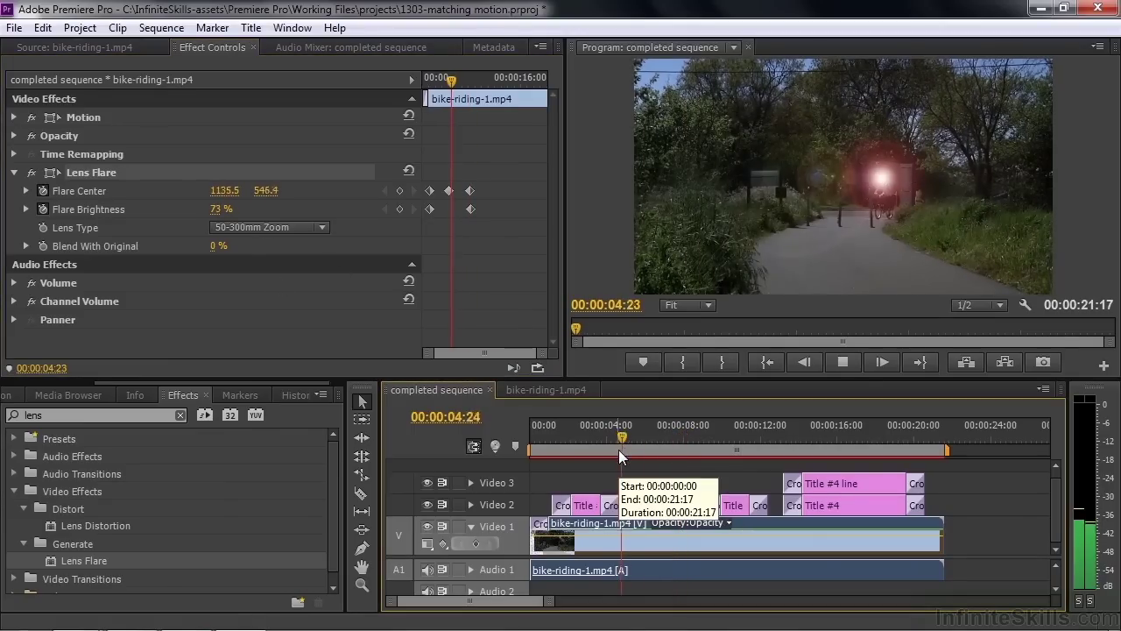
key("space")
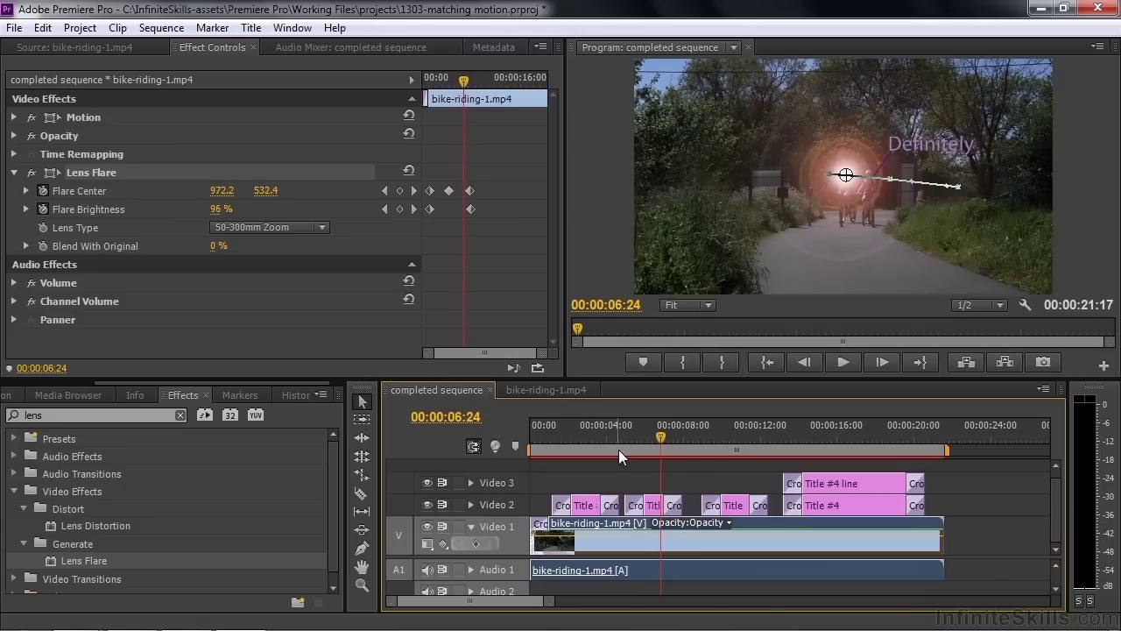